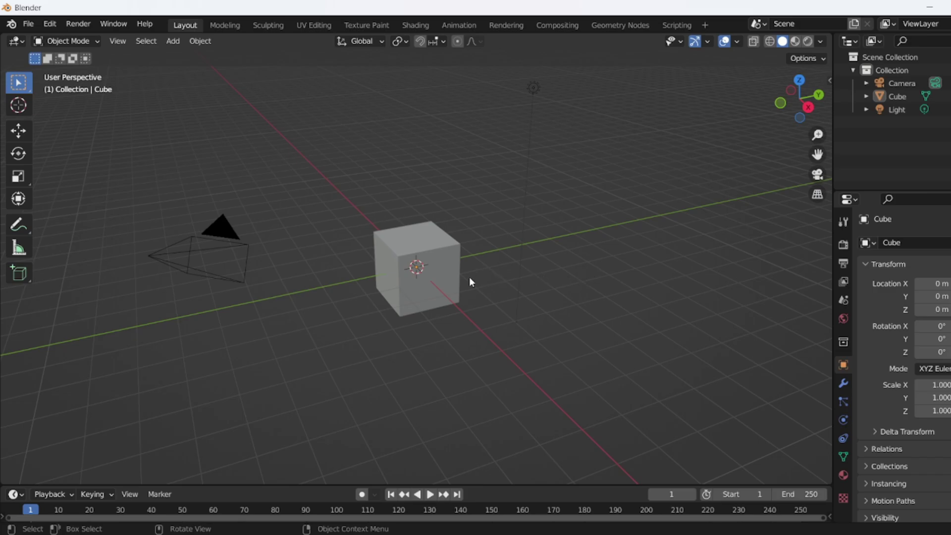
- Select the default cube in the viewport
left_click(456, 283)
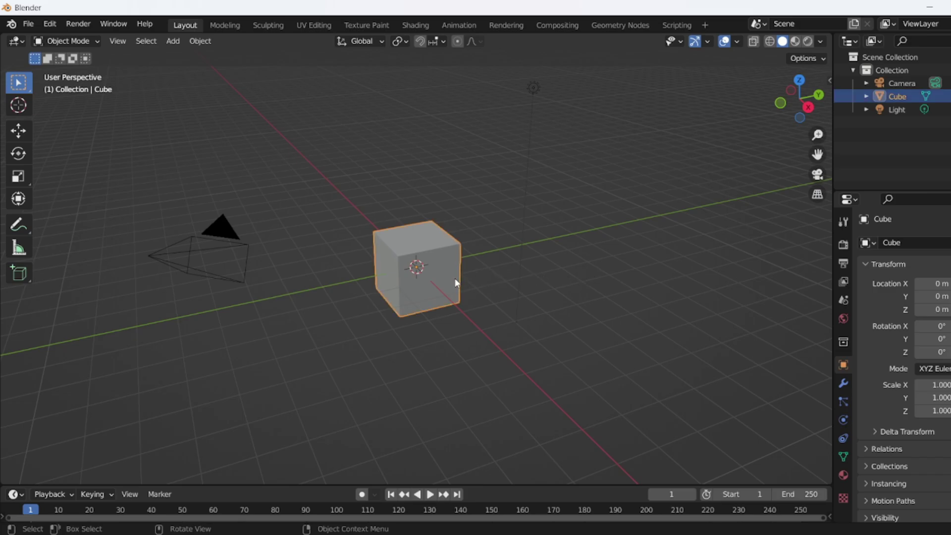
- Delete the cube and start a MikuMikuDance model import, browsing to the Downloads folder
key("Delete")
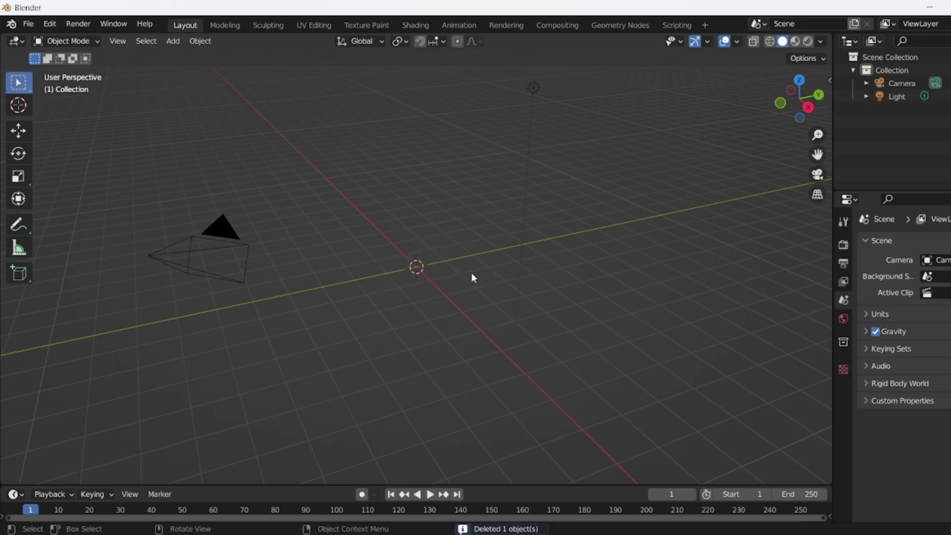
left_click(27, 23)
mouse_move(72, 200)
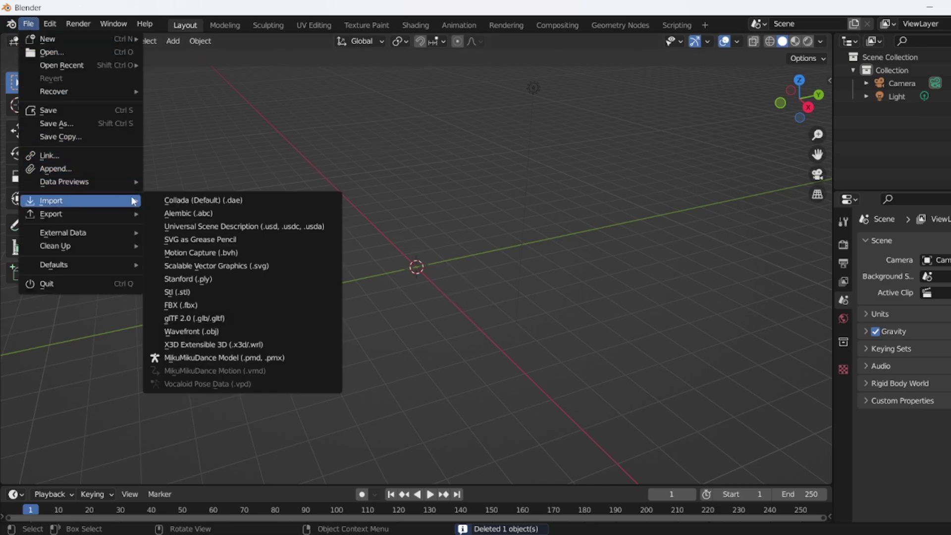
left_click(234, 358)
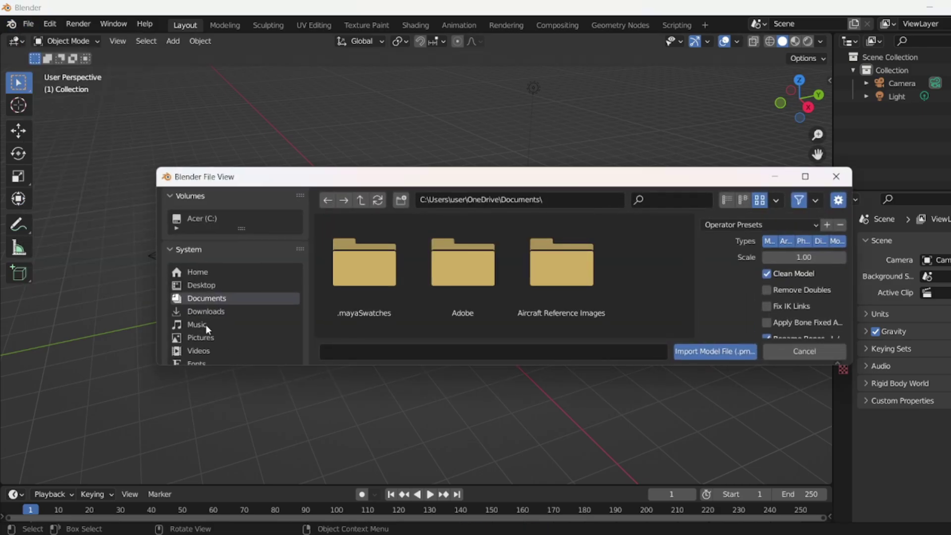
left_click(206, 325)
left_click(206, 311)
- Search Downloads for 'bam' and import bambi.pmx from the Bambi folder
left_click(673, 200)
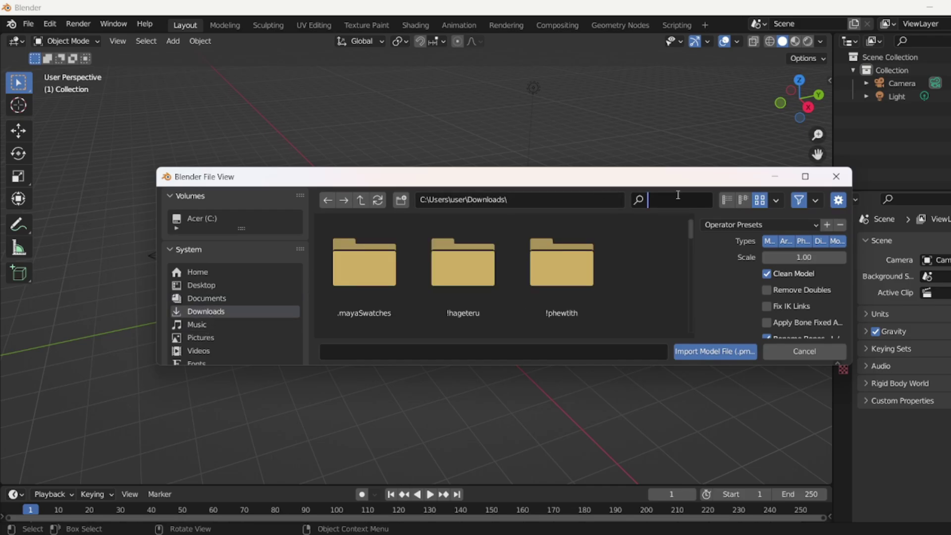
type("bambi")
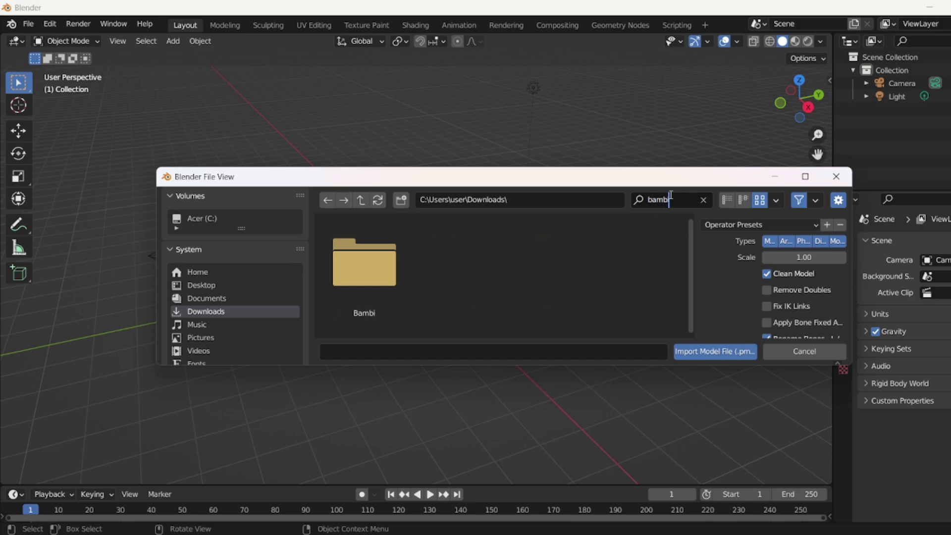
double_click(347, 271)
left_click(348, 269)
left_click(706, 352)
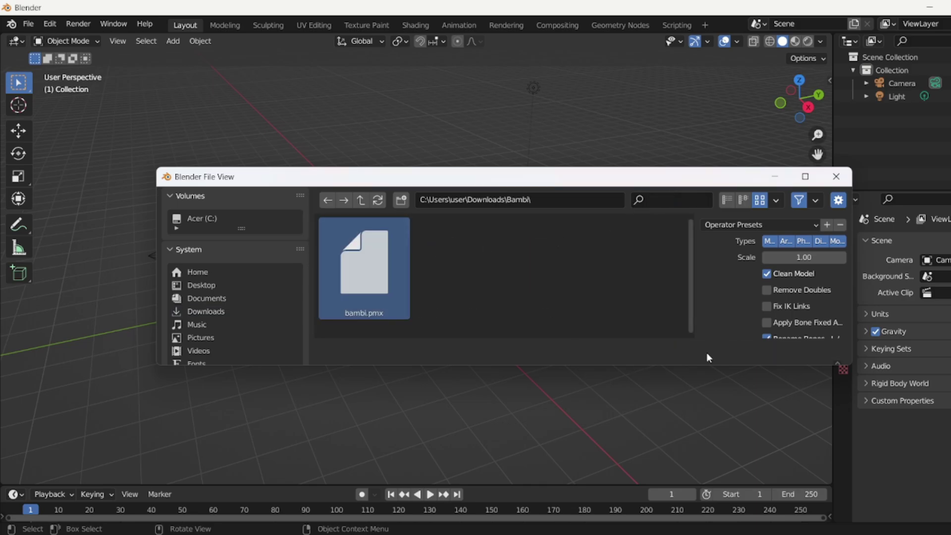
- Orbit around the imported Bambi model and select the camera
scroll(574, 369, "down", 6)
middle_click_drag(534, 358, 540, 312)
left_click(547, 238)
- Move the camera to the left of Bambi and tilt it level, checking the camera view
left_click(18, 132)
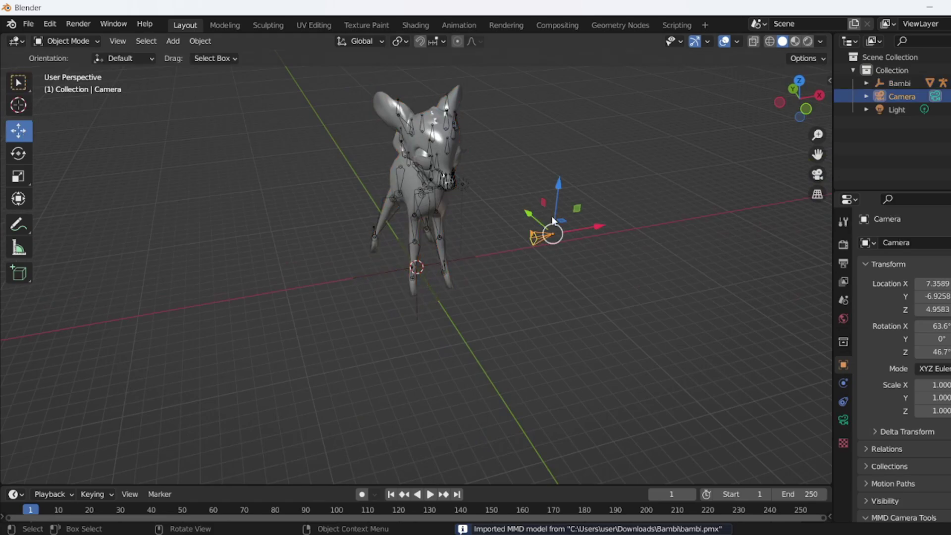
left_click_drag(601, 224, 291, 315)
left_click(18, 154)
left_click_drag(274, 253, 281, 273)
left_click(817, 175)
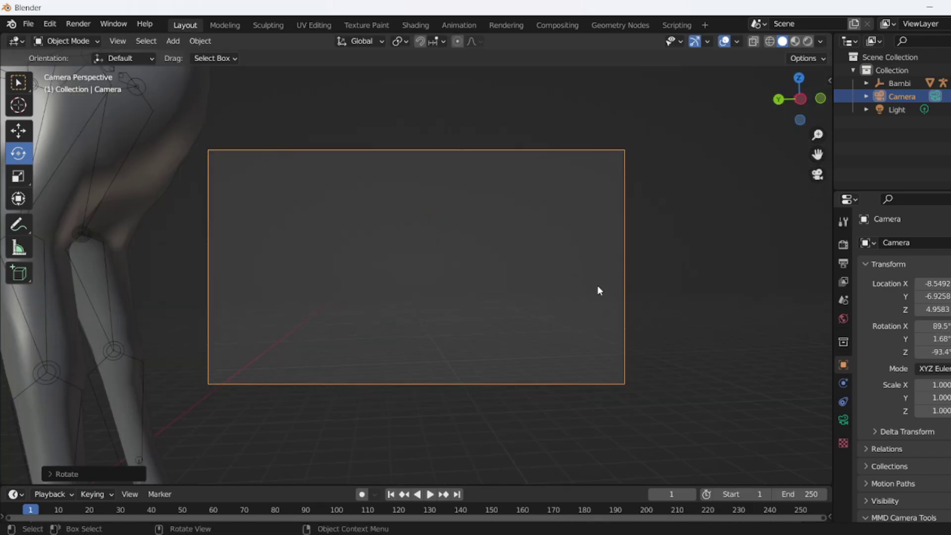
middle_click_drag(643, 292, 596, 303)
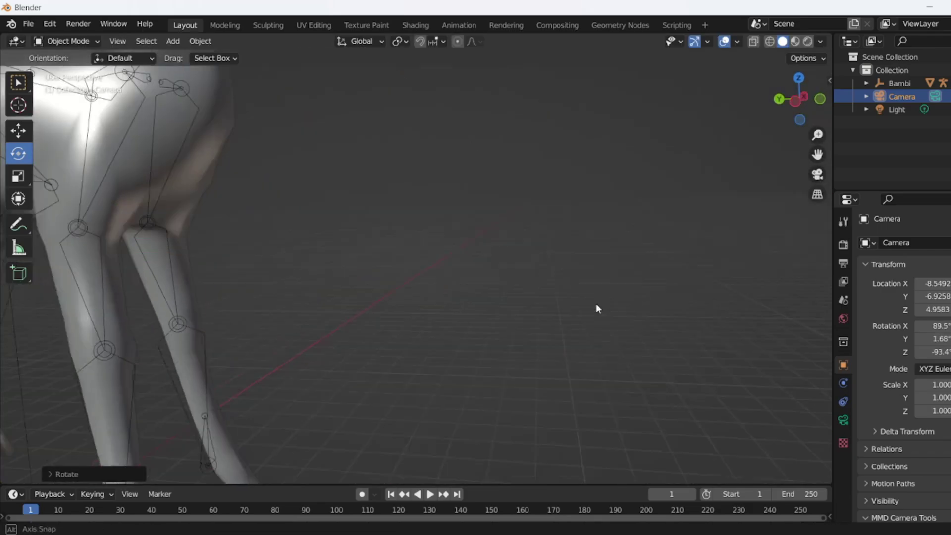
scroll(546, 324, "down", 8)
- Push the camera further out along X and adjust its position and rotation with G and R
left_click(19, 130)
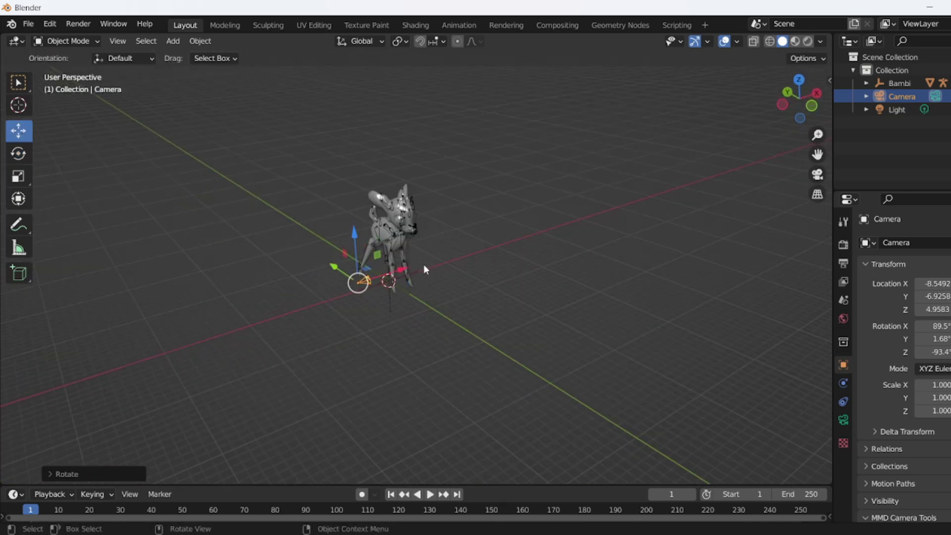
left_click_drag(396, 273, 173, 292)
left_click(817, 174)
key("g")
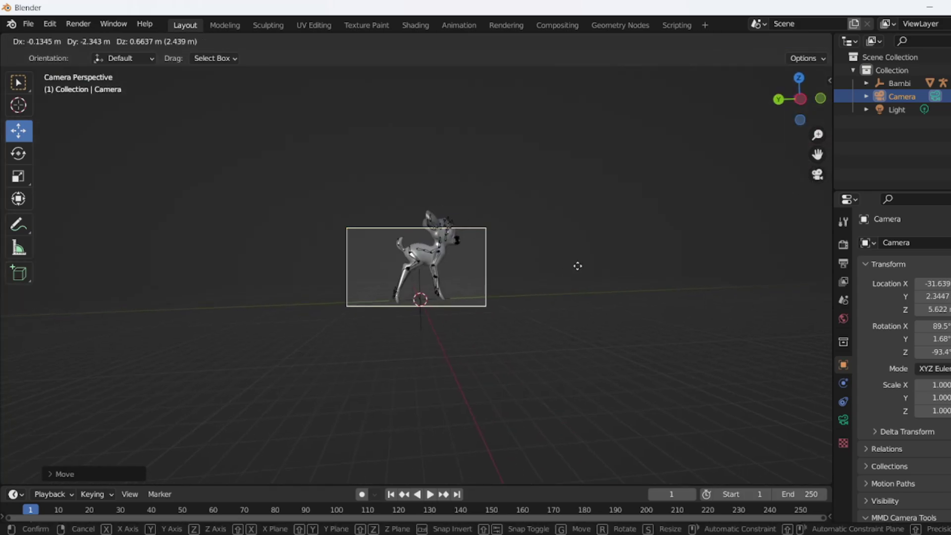
left_click(599, 240)
key("r")
left_click(575, 290)
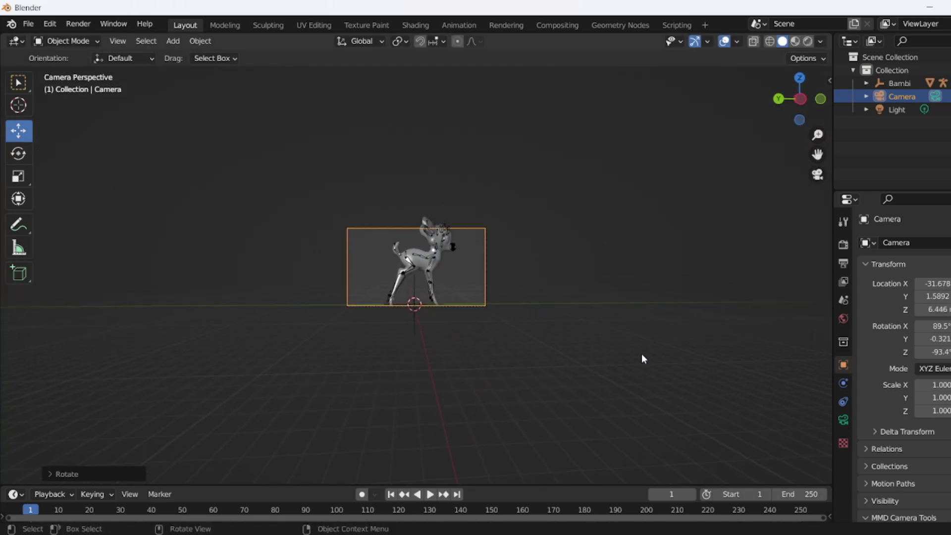
- Shift the camera along Y and X, then reposition it with G while looking through it
middle_click_drag(664, 353, 335, 368)
mouse_move(286, 353)
left_mouse_down()
mouse_move(297, 365)
mouse_move(301, 358)
left_mouse_up()
left_click_drag(374, 344, 353, 379)
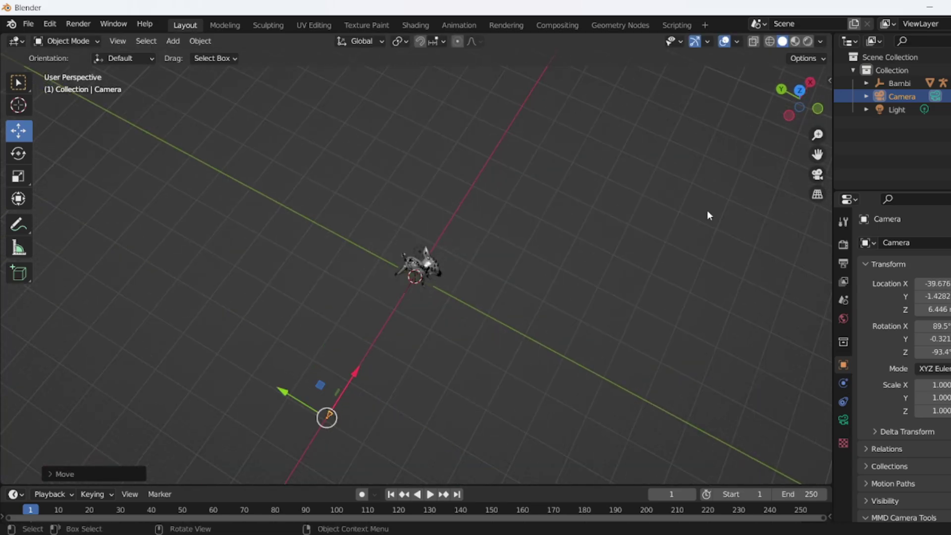
left_click(816, 175)
scroll(575, 315, "up", 2)
key("g")
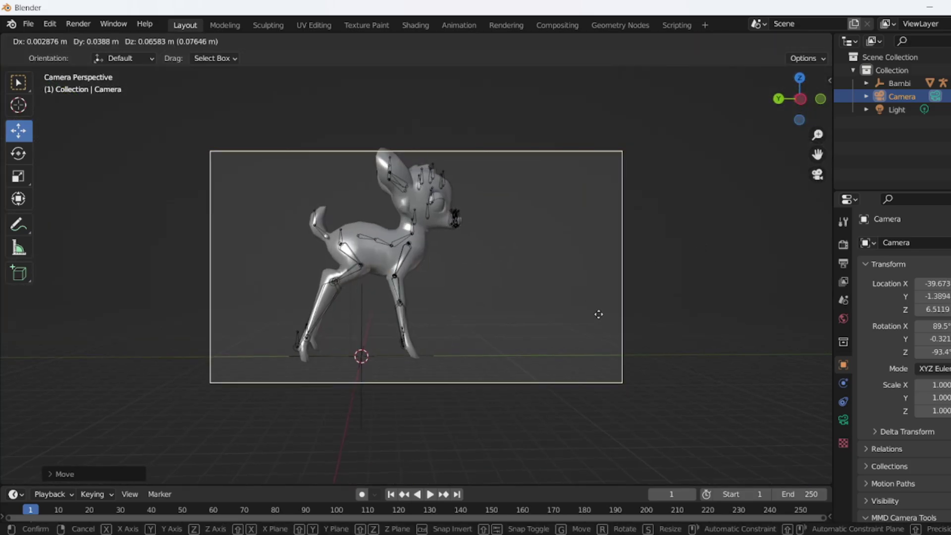
left_click(643, 315)
scroll(642, 315, "down", 2)
- Turn the camera about its vertical axis and nudge it along Y, near X −39.565, Z 7.058
middle_click_drag(686, 299, 623, 346)
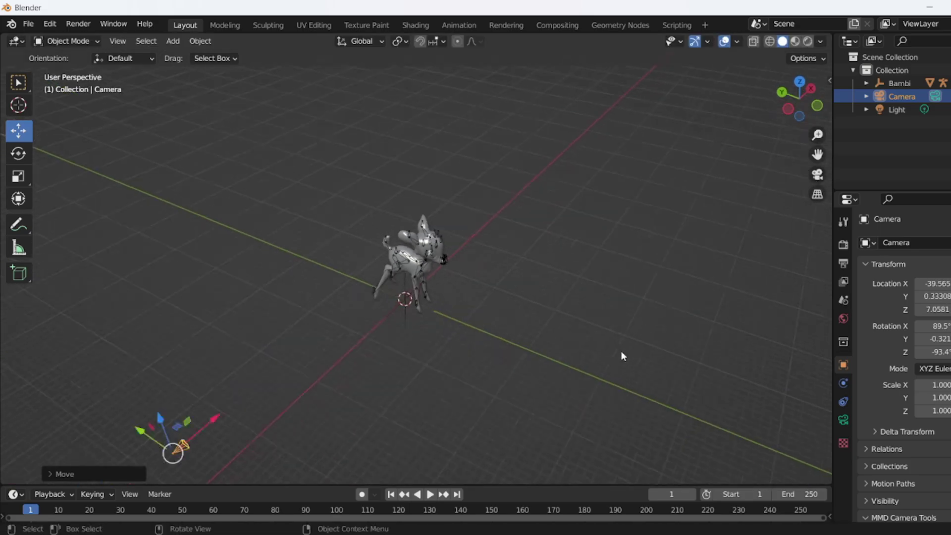
left_click(19, 153)
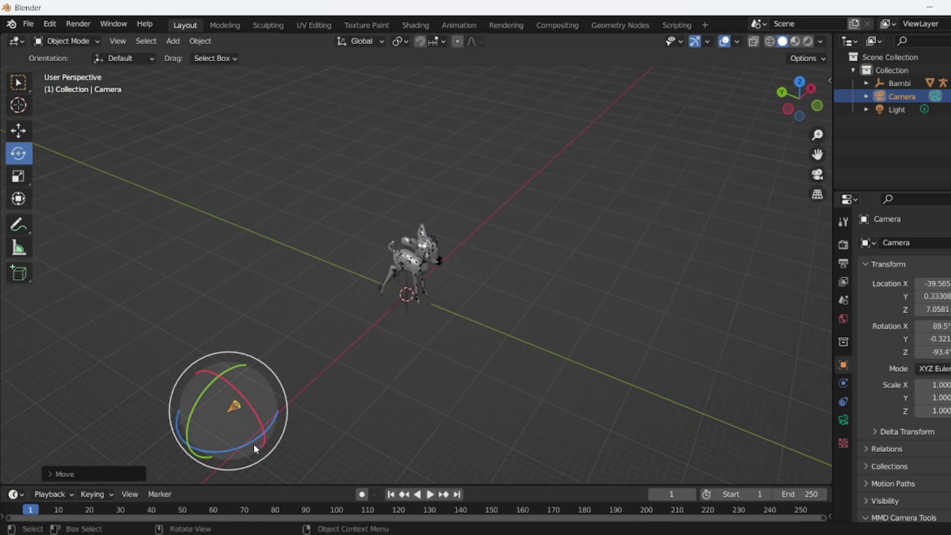
left_click_drag(254, 443, 254, 440)
left_click(21, 135)
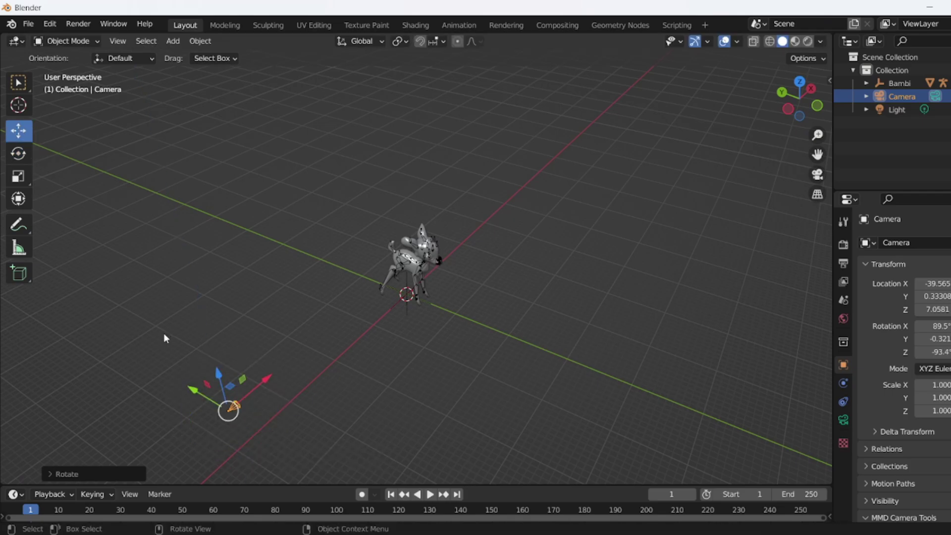
left_click_drag(191, 393, 194, 394)
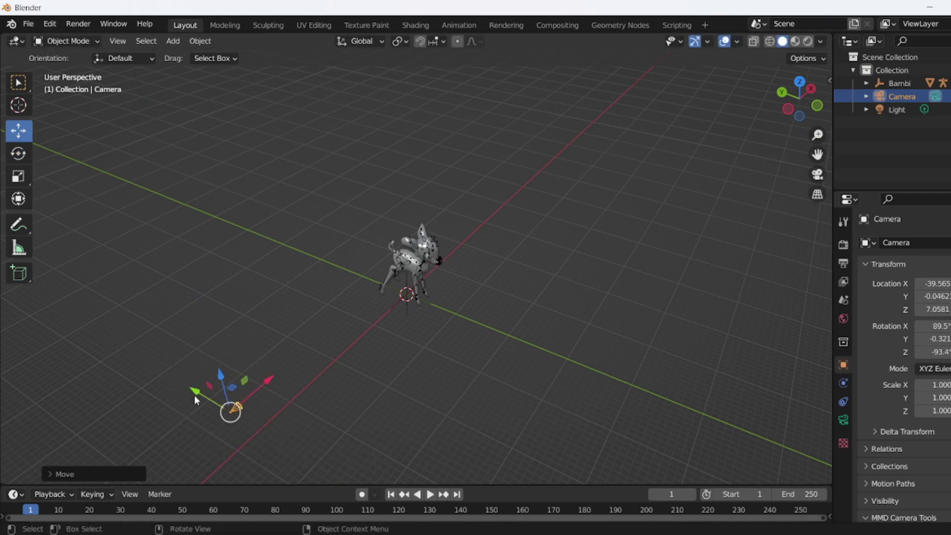
- Switch to material preview and reposition the camera with G from camera view
left_click(795, 41)
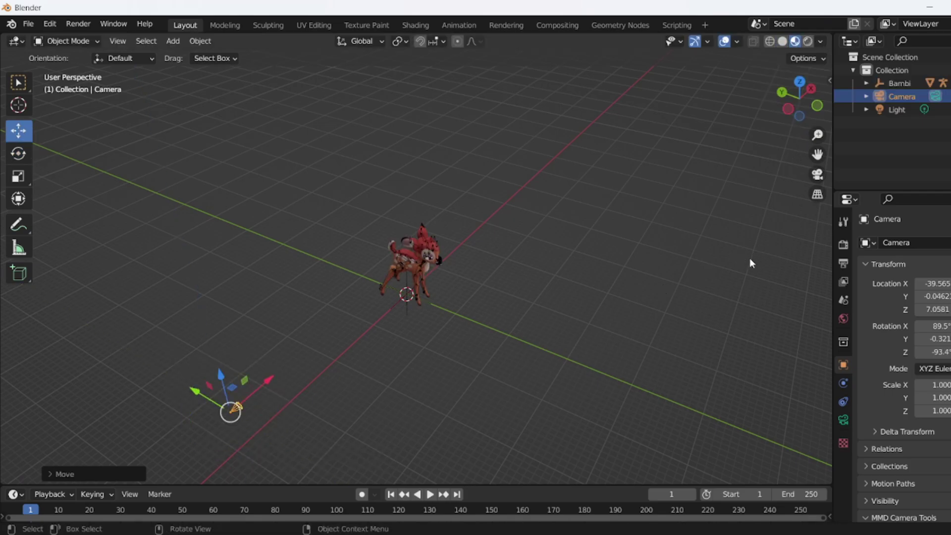
left_click(817, 175)
scroll(562, 272, "up", 5)
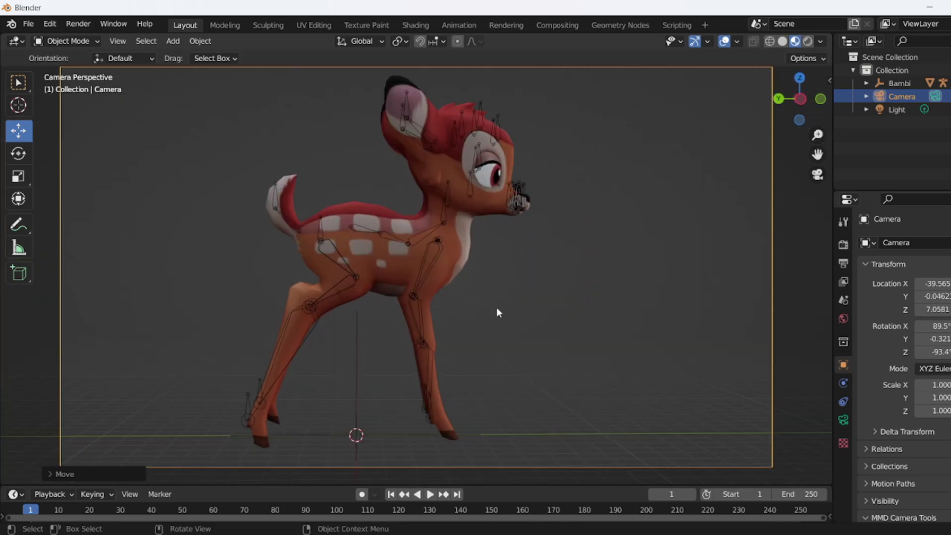
scroll(545, 313, "down", 3)
key("g")
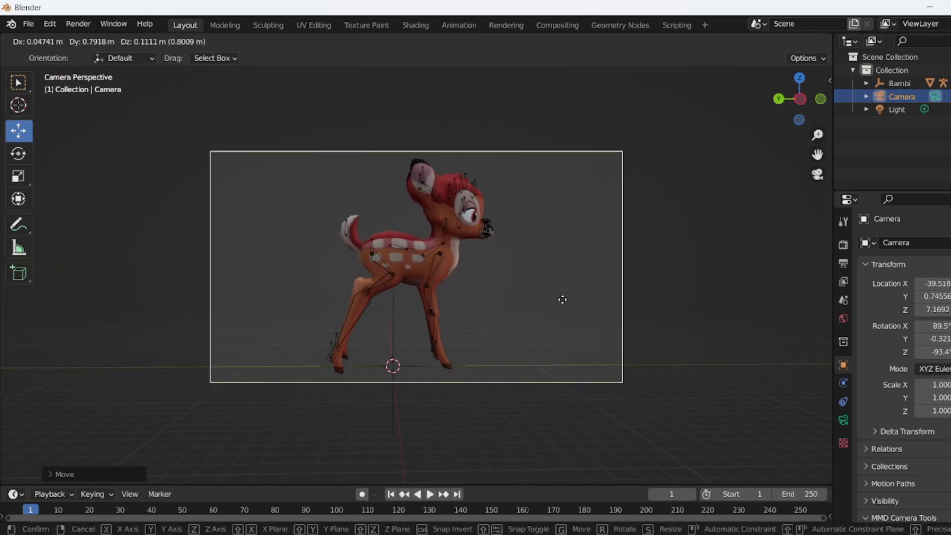
left_click(561, 304)
- Re-aim the camera at Bambi, then adjust its position from Numpad 0 camera view
middle_click_drag(685, 340, 595, 329)
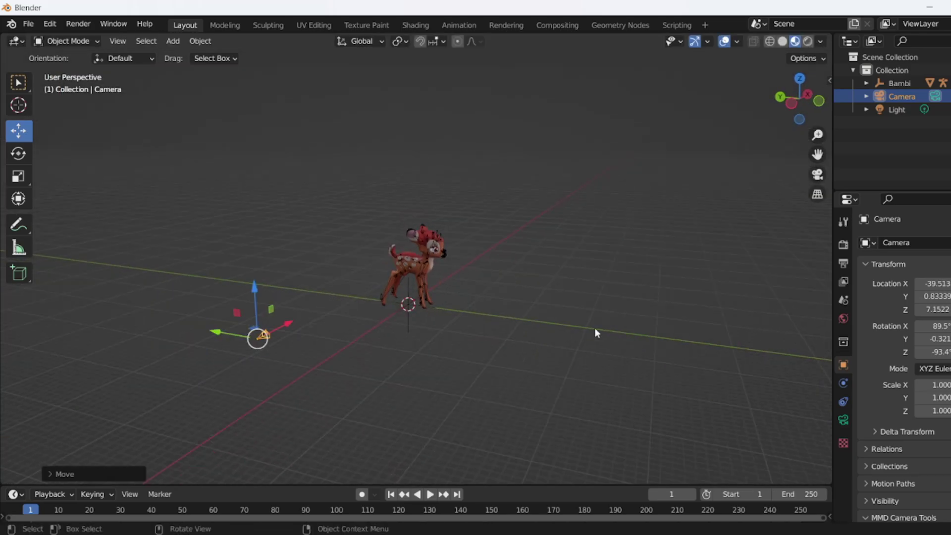
left_click(17, 158)
left_click_drag(256, 364, 269, 356)
key("KP_0")
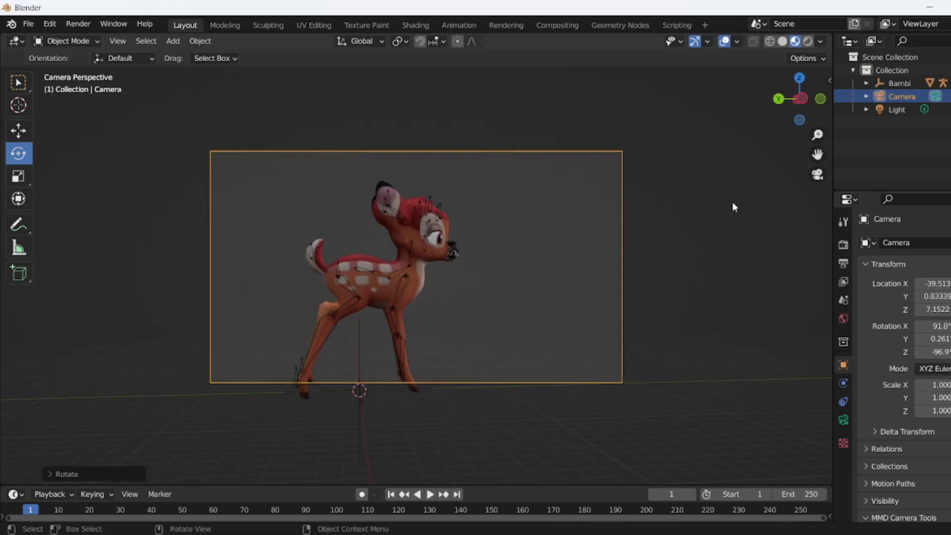
key("g")
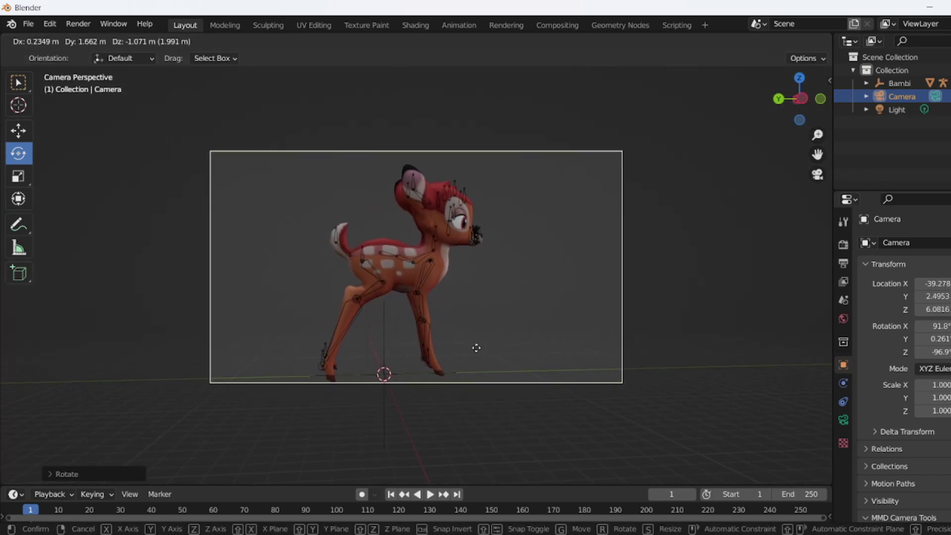
left_click(475, 346)
- Centre Bambi by moving the camera along Y and turning it slightly about Z
middle_click_drag(560, 301, 4, 107)
left_click(18, 130)
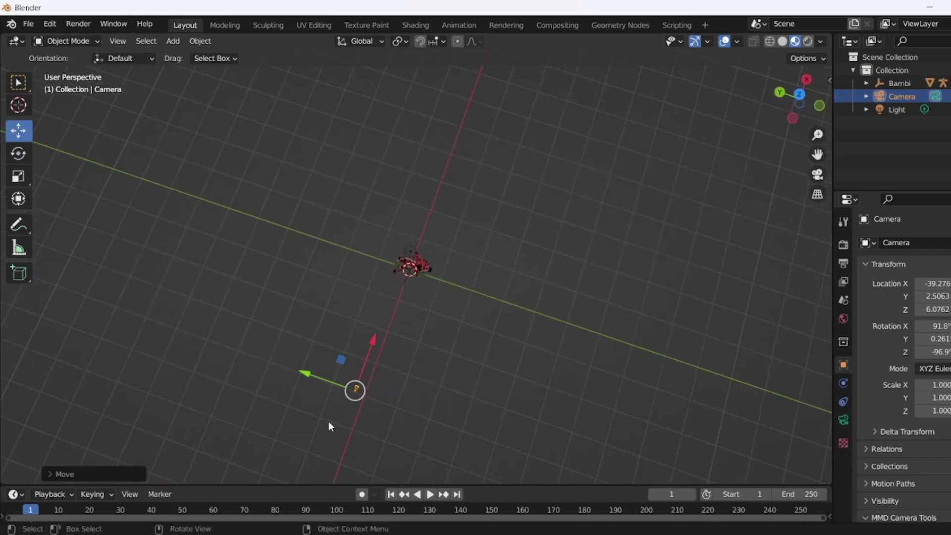
left_click_drag(322, 396, 320, 383)
left_click(13, 150)
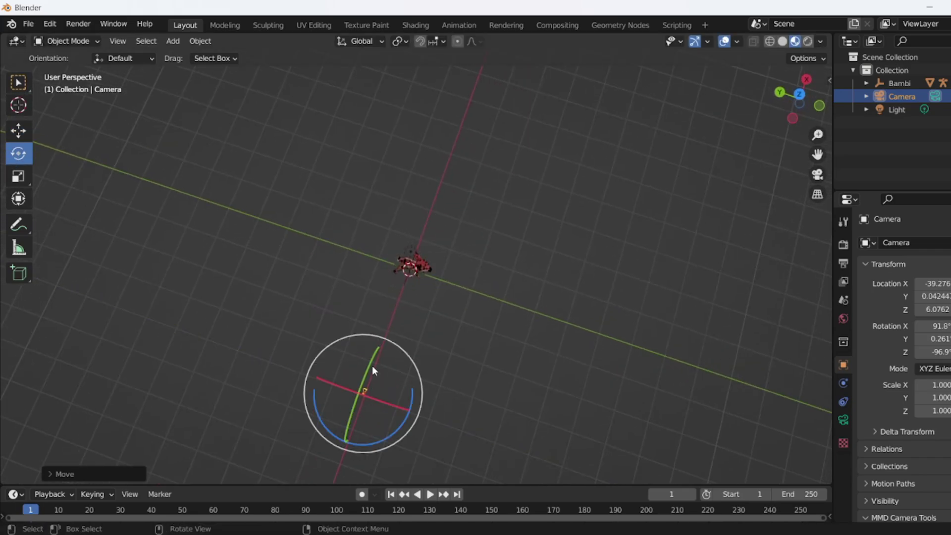
left_click_drag(401, 421, 404, 419)
left_click(817, 175)
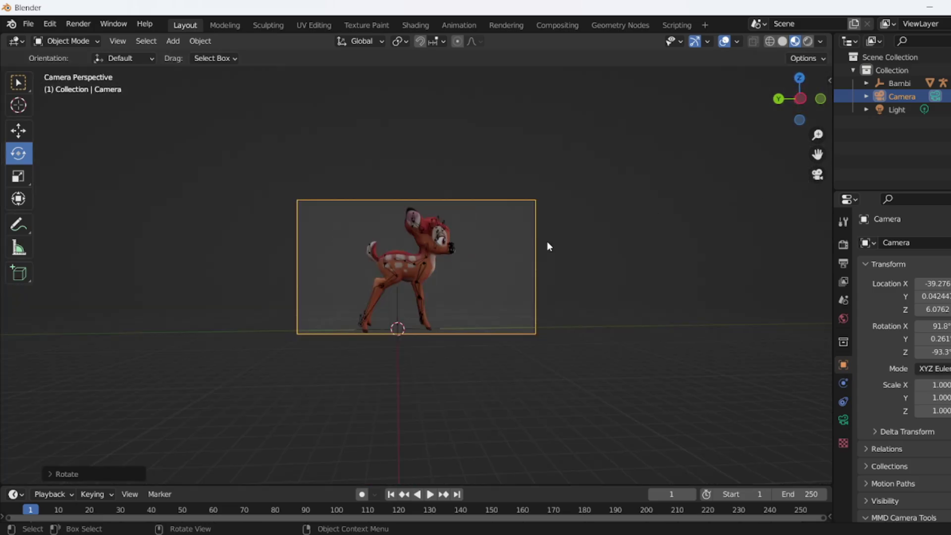
- Fine-tune the camera to about X −39.22, Y 0.835, Z 5.747 with Bambi framed, then deselect it
key("g")
left_click(494, 271)
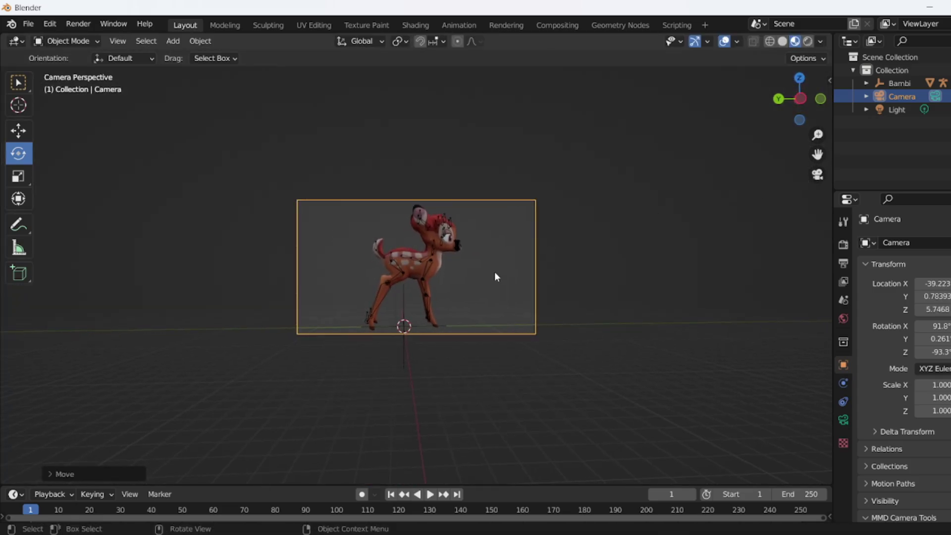
left_click(489, 269)
key("Home")
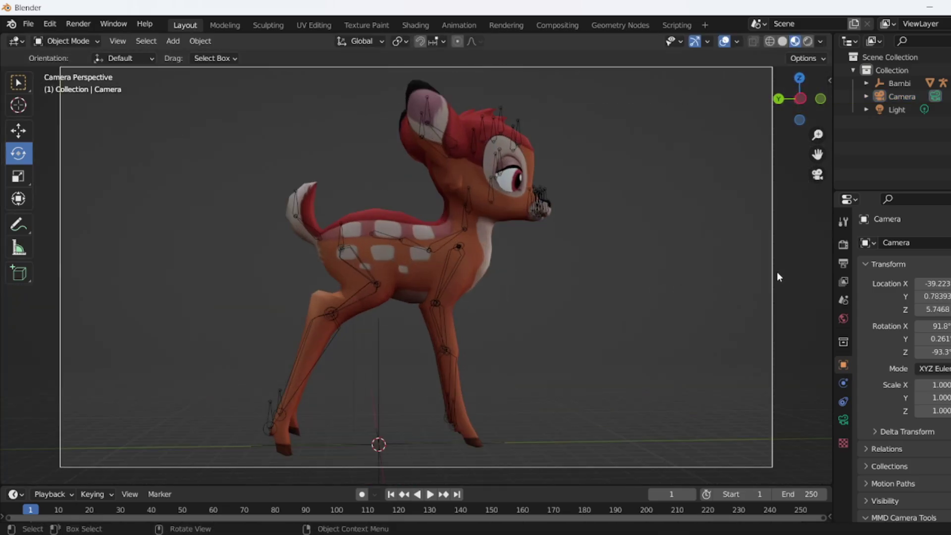
left_click(776, 270)
key("g")
left_click(649, 249)
scroll(620, 248, "down", 2)
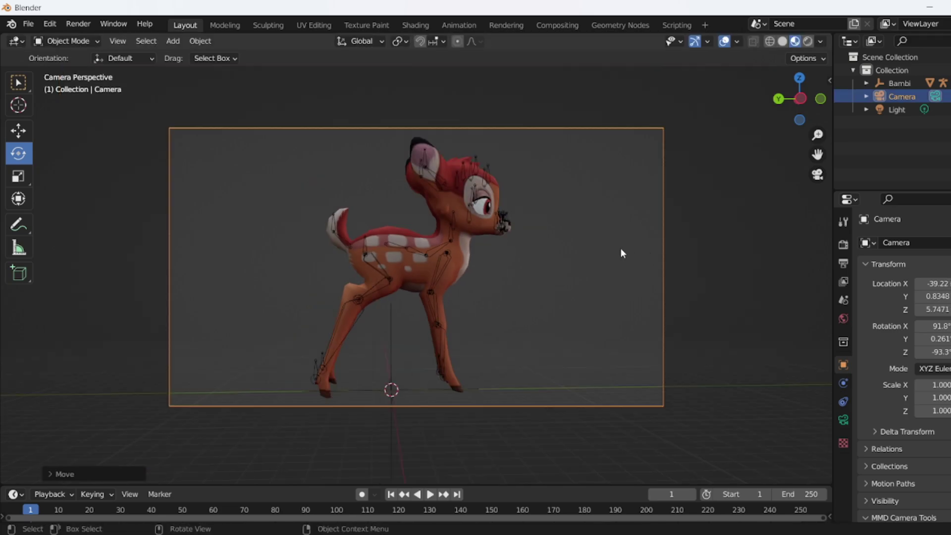
left_click(620, 248)
- Add an area light and scale it up to 22.28
key("shift+a")
mouse_move(619, 247)
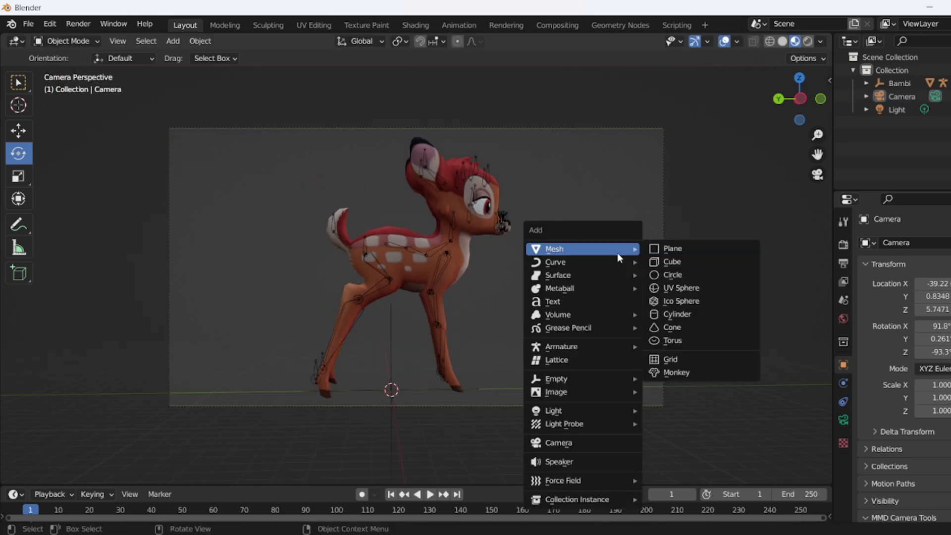
mouse_move(589, 410)
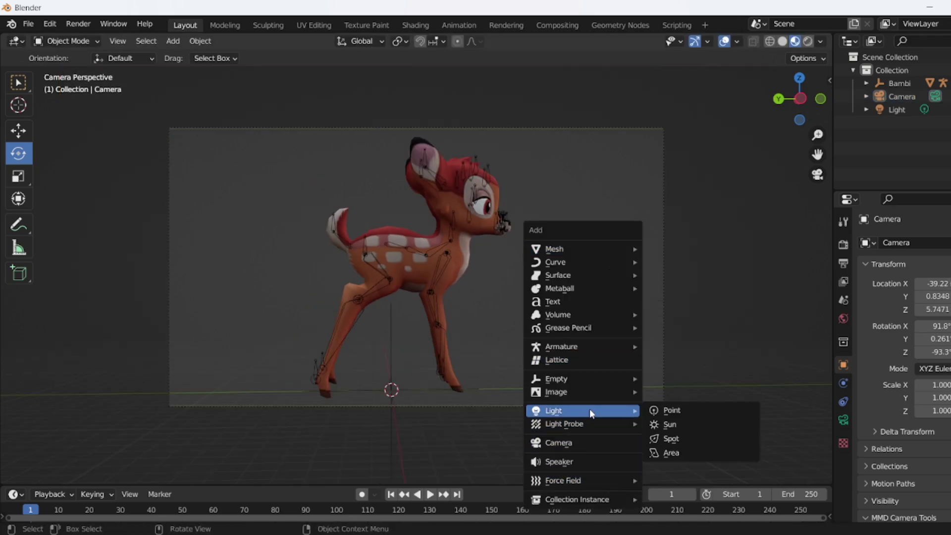
left_click(691, 453)
scroll(266, 333, "down", 2)
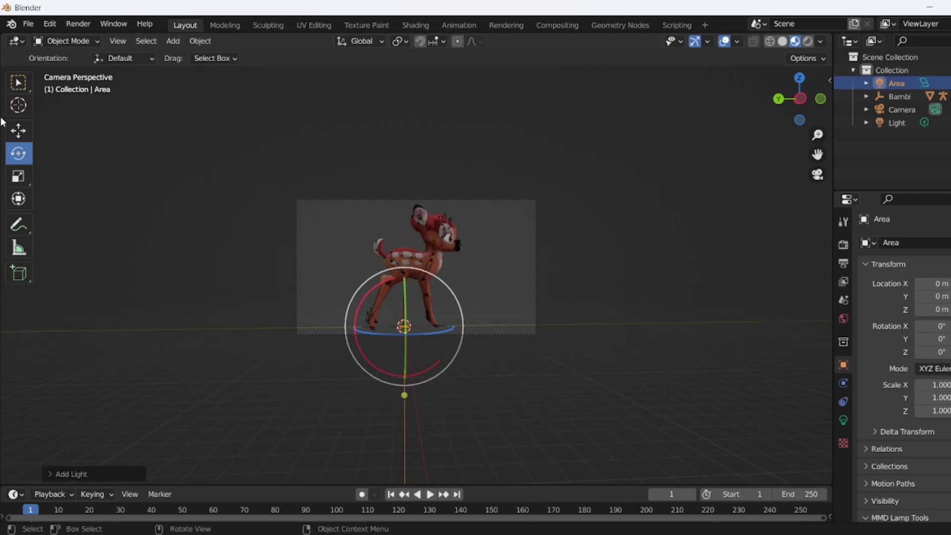
left_click(18, 176)
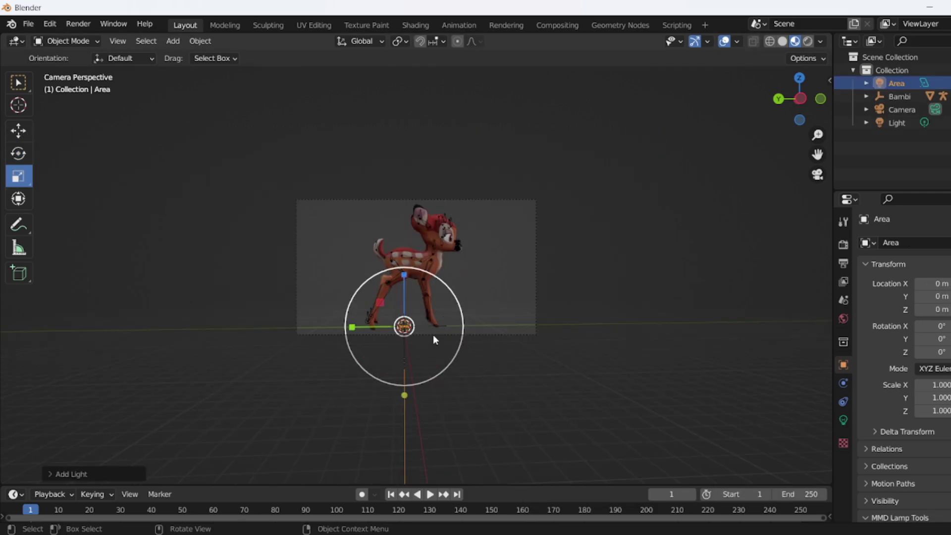
left_click_drag(433, 334, 495, 343)
left_click(19, 131)
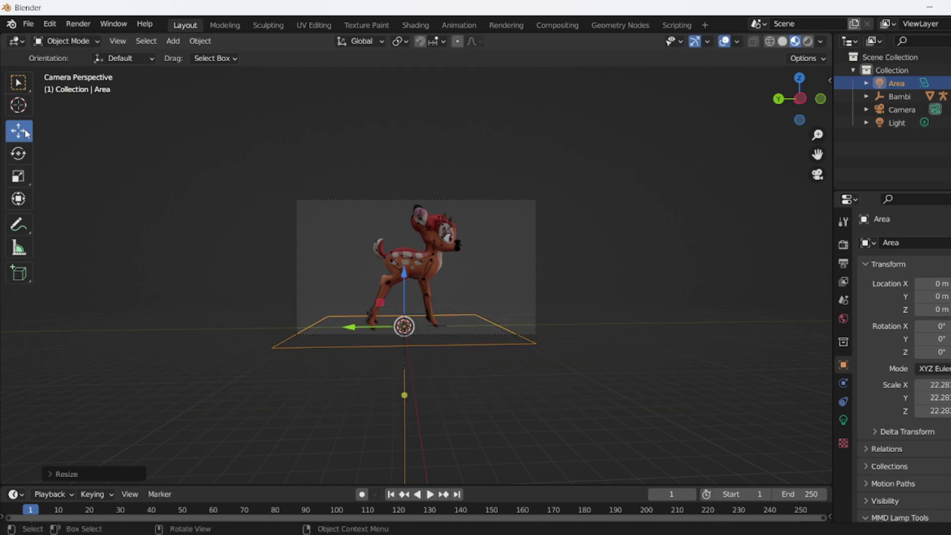
- Raise the light above Bambi and place a tilted duplicate, Area.001, in front of the deer
key("shift+d")
key("z")
left_click(443, 184)
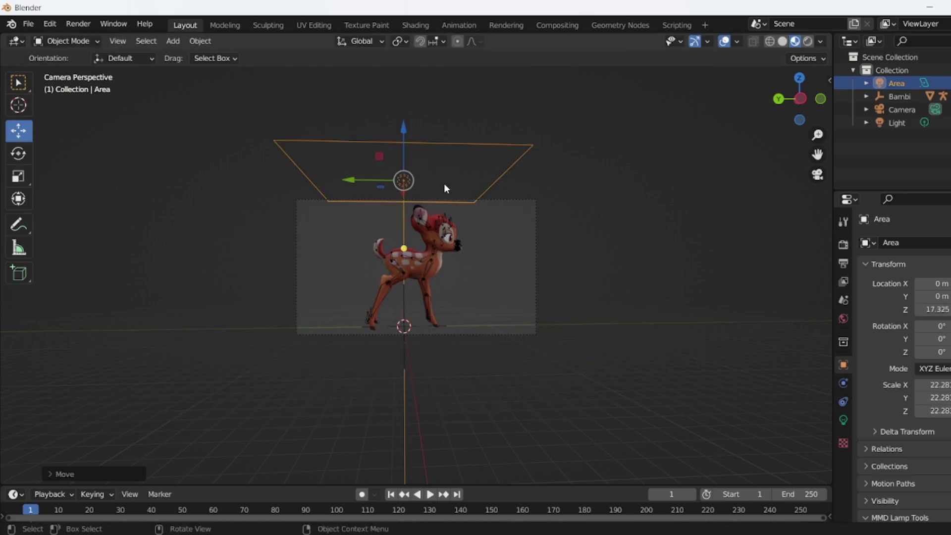
key("g")
left_click(656, 263)
key("r")
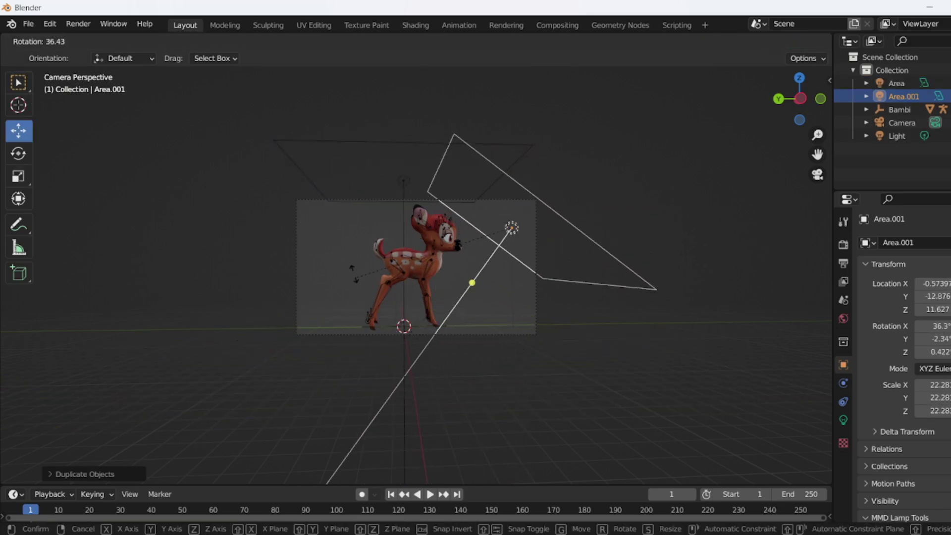
left_click(330, 174)
- Shift Area.001 along X and duplicate it as Area.002 on the other side of Bambi
middle_click_drag(694, 272, 472, 310)
left_click_drag(477, 297, 462, 296)
scroll(403, 309, "down", 2)
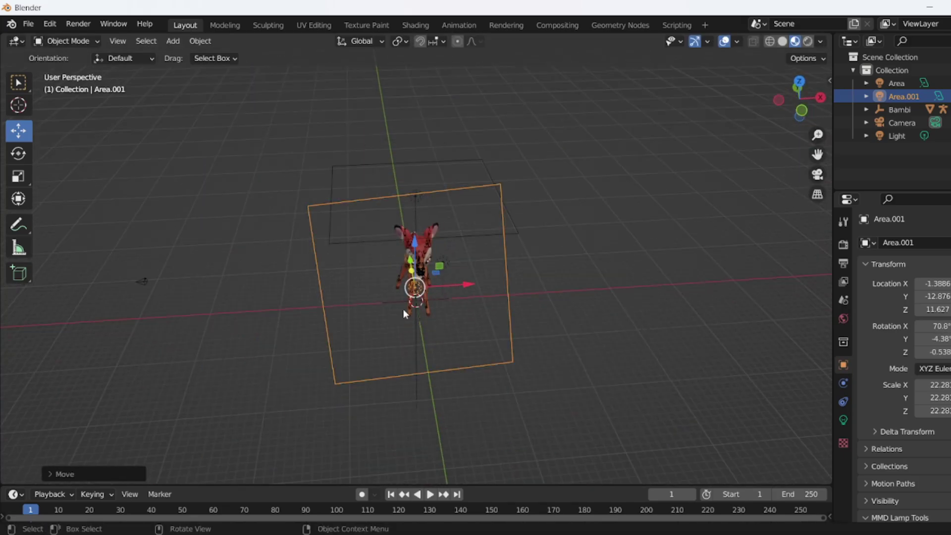
middle_click_drag(356, 304, 487, 235)
key("shift+d")
left_click(391, 243)
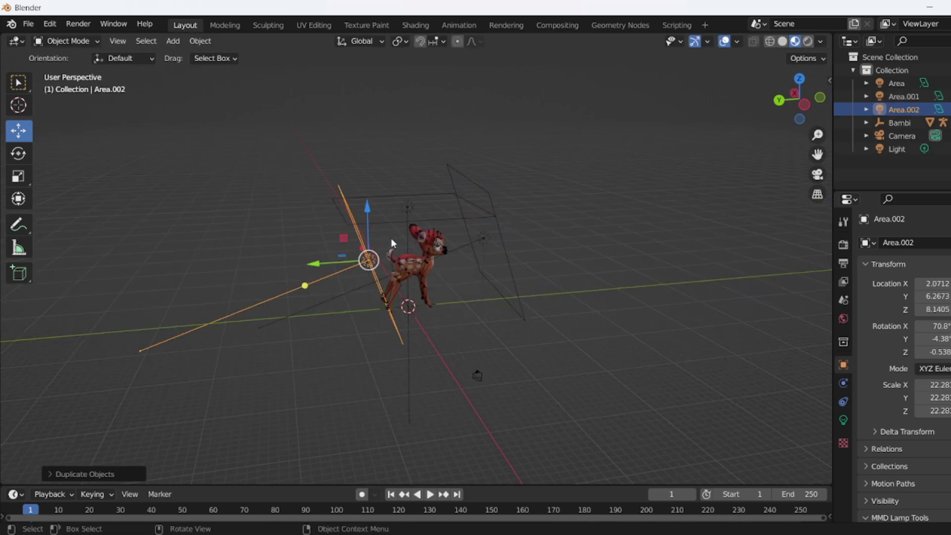
- Turn Area.002 to face Bambi, raise it higher, and show its light settings
left_click(18, 153)
left_click_drag(332, 240, 376, 334)
key("g")
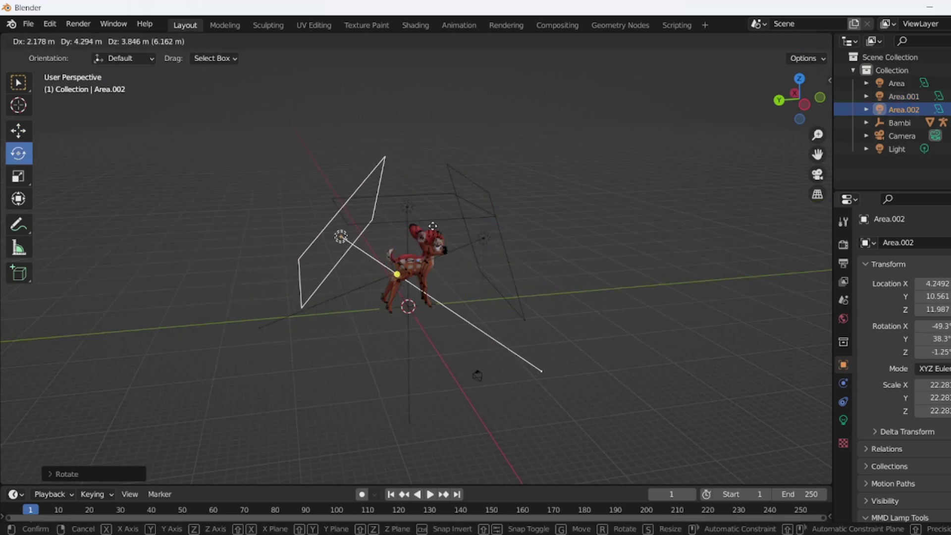
left_click(438, 226)
left_click(844, 420)
left_click(931, 317)
- Set Area.002's power to 1020 W
double_click(930, 331)
left_click(928, 331)
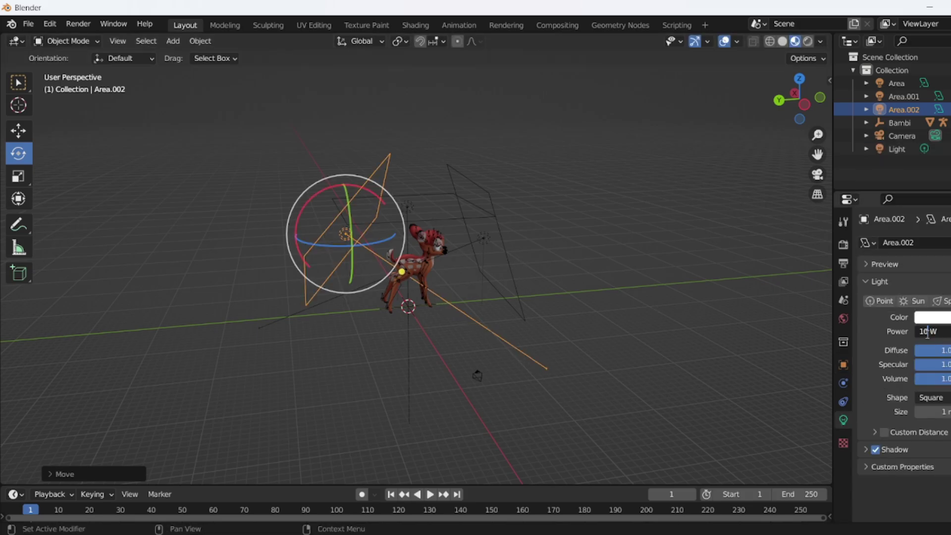
type("20")
key("Return")
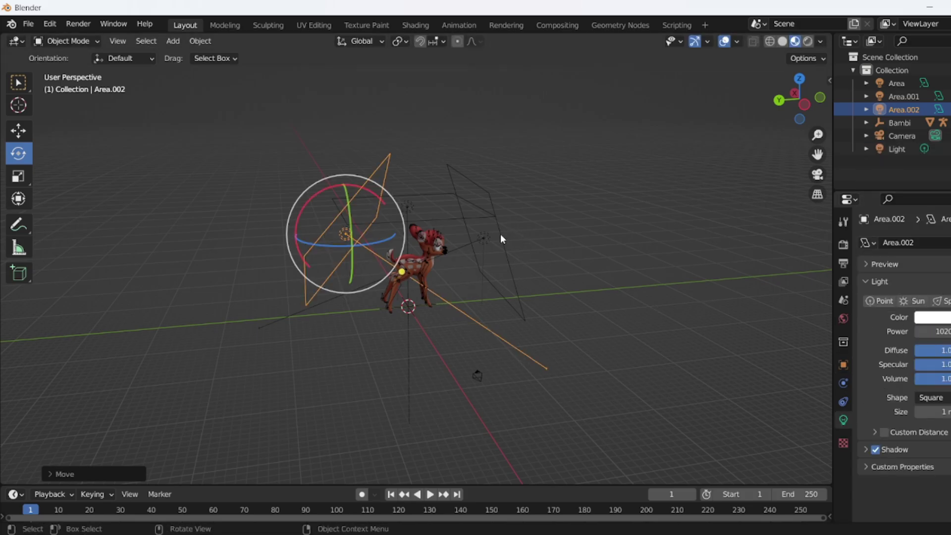
- Set both Area.001 and Area to 1000 W power
left_click(500, 240)
double_click(930, 331)
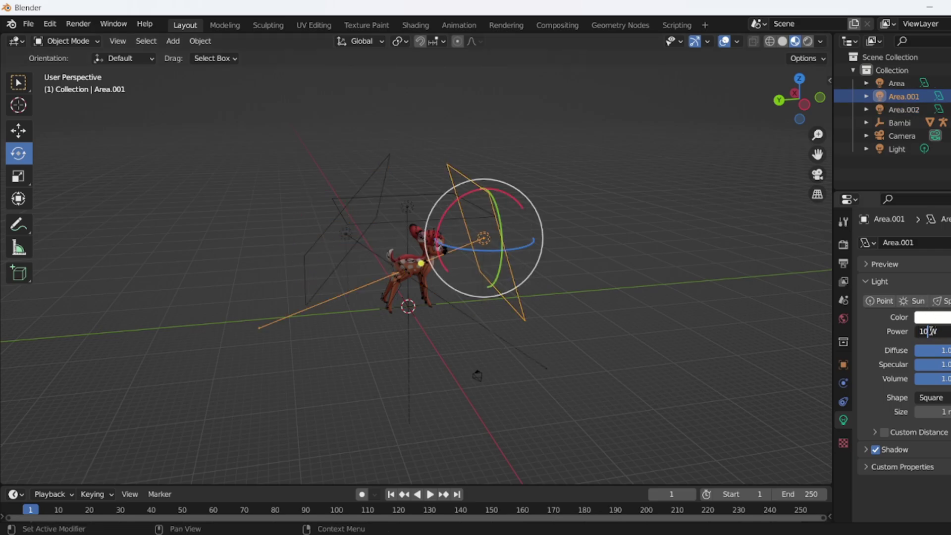
type("00")
key("Return")
left_click(408, 203)
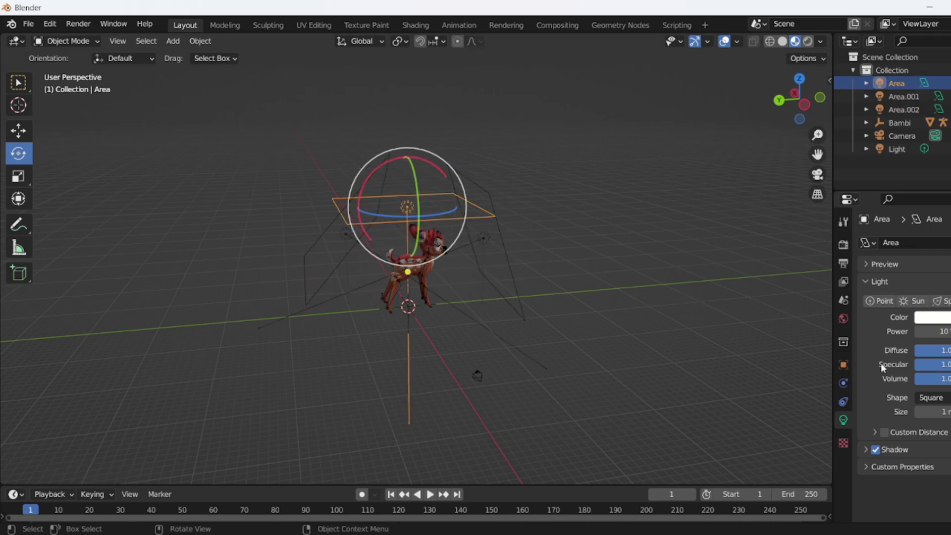
double_click(946, 333)
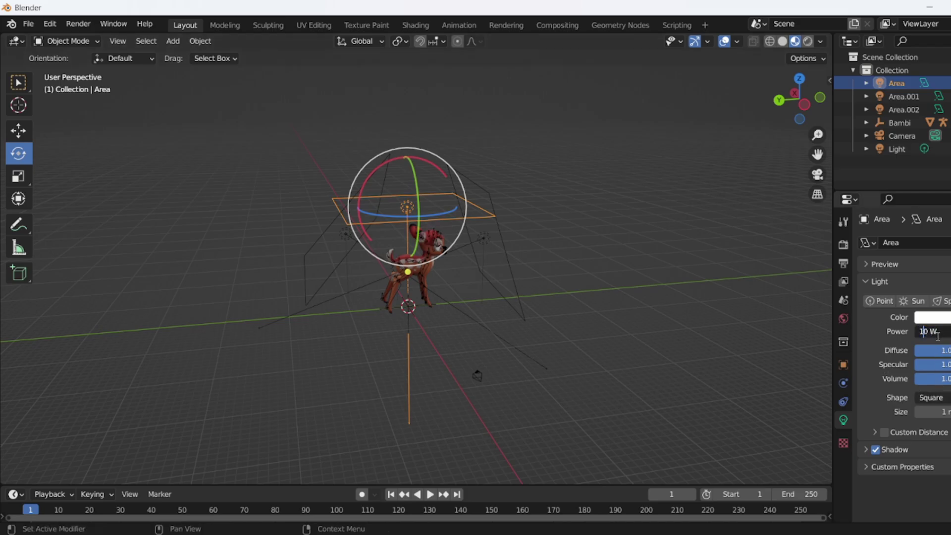
type("00")
key("Return")
- Duplicate the Area light as Area.003 beside Bambi and tilt it toward the deer
middle_click_drag(738, 322, 609, 397)
left_click(20, 130)
key("shift+d")
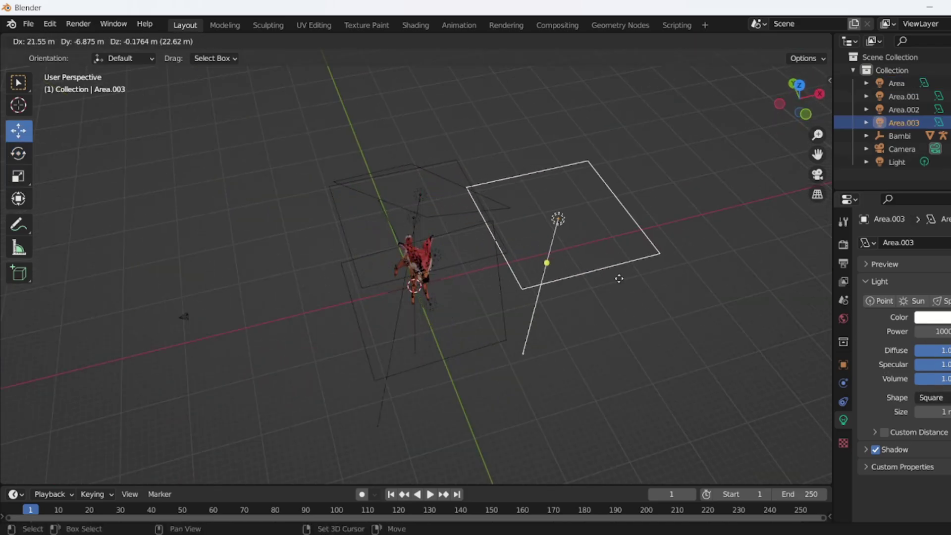
left_click(569, 285)
key("shift+space")
key("r")
left_click_drag(486, 221, 515, 221)
left_click(20, 132)
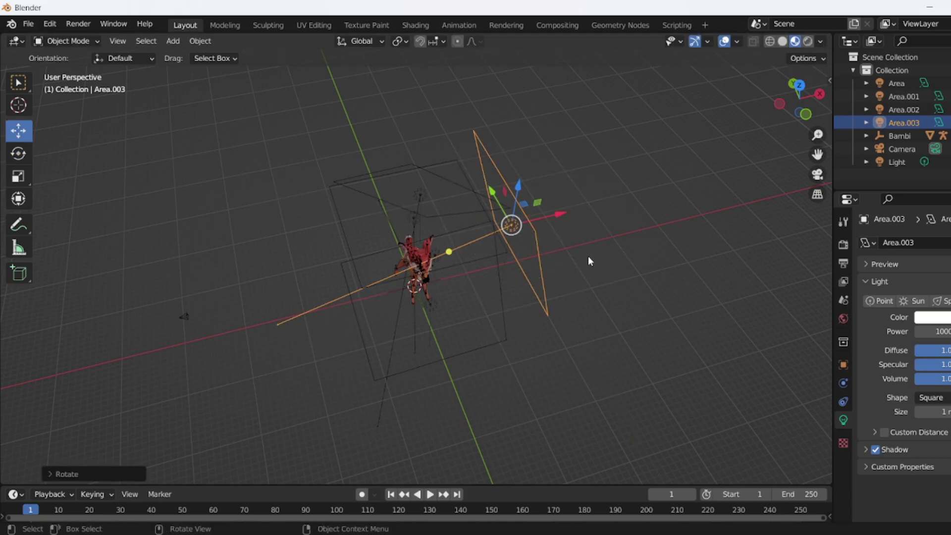
- Duplicate Area.003 as Area.004 near the centre, then turn and move it
key("shift+d")
left_click(478, 297)
left_click(15, 153)
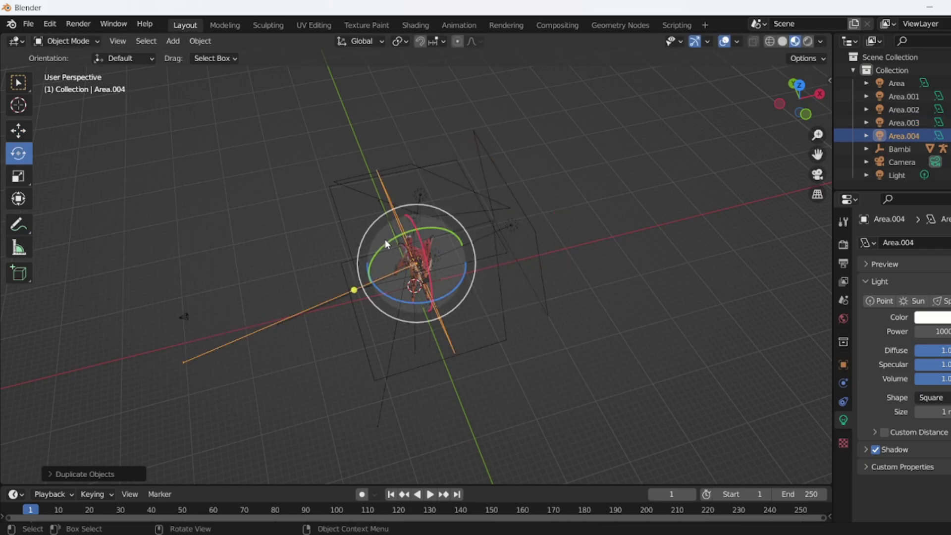
left_click_drag(387, 243, 207, 184)
left_click(20, 132)
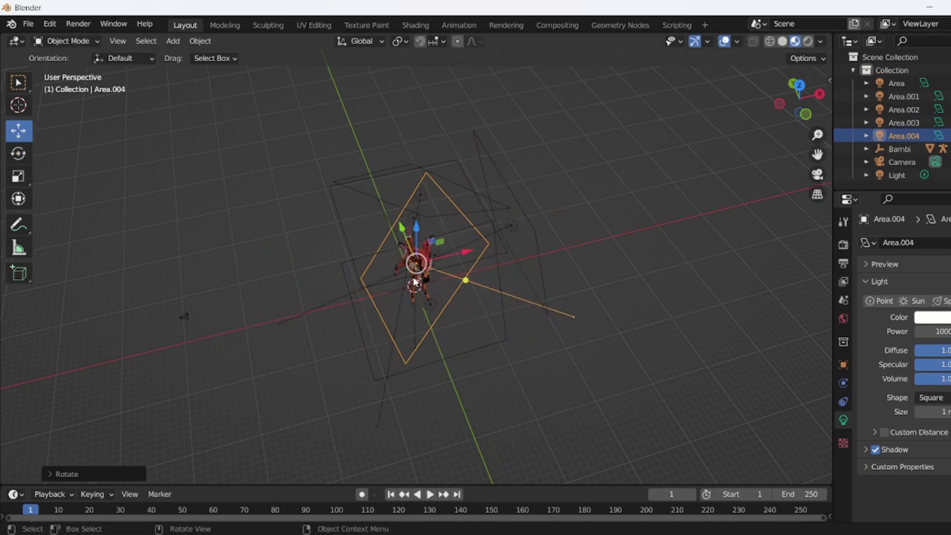
key("g")
left_click(410, 275)
- Tilt Area.004 further, shift it left and up along Z, and check the camera view
left_click(18, 153)
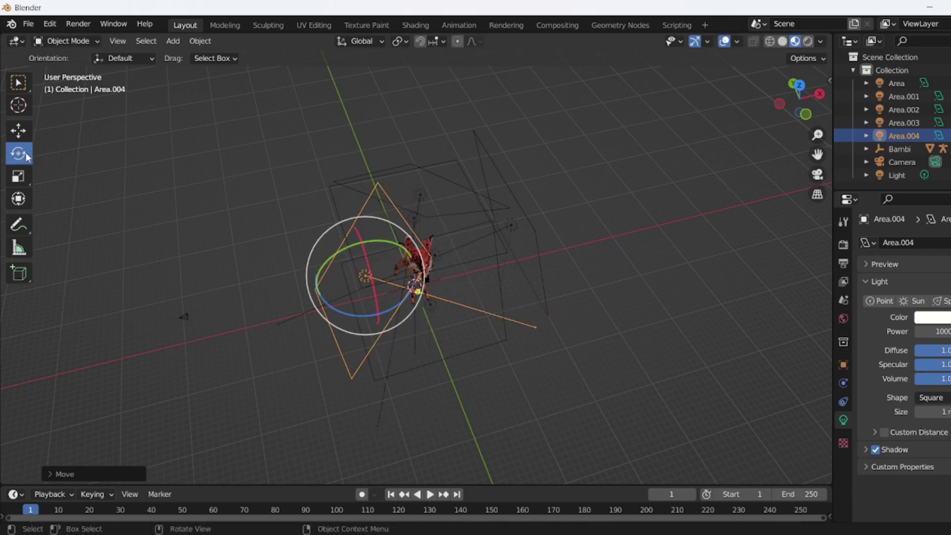
left_click_drag(326, 263, 320, 276)
left_click(19, 131)
key("g")
left_click(391, 265)
key("g")
key("z")
left_click(345, 223)
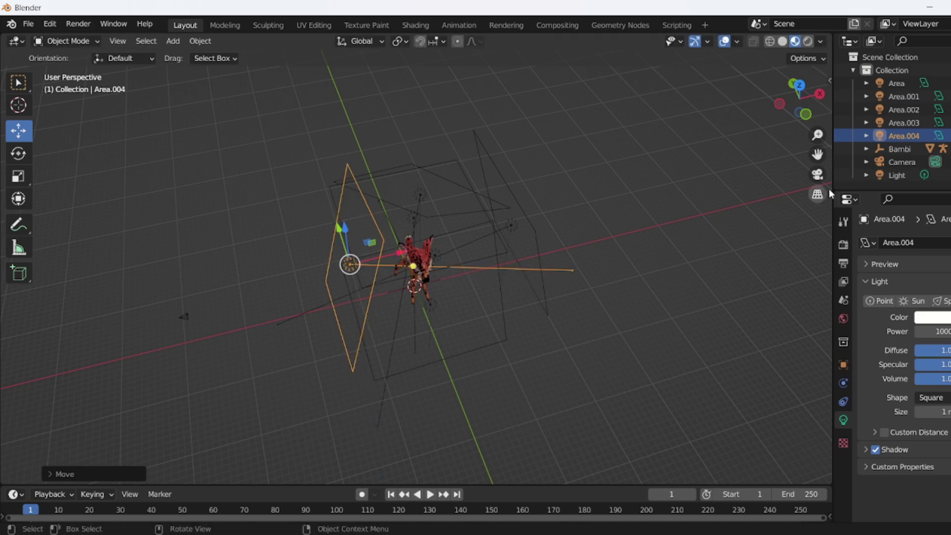
key("KP_0")
- Move the Area.004 light lower along Z and further left along Y
key("g")
left_click(432, 185)
key("g")
left_click(445, 121)
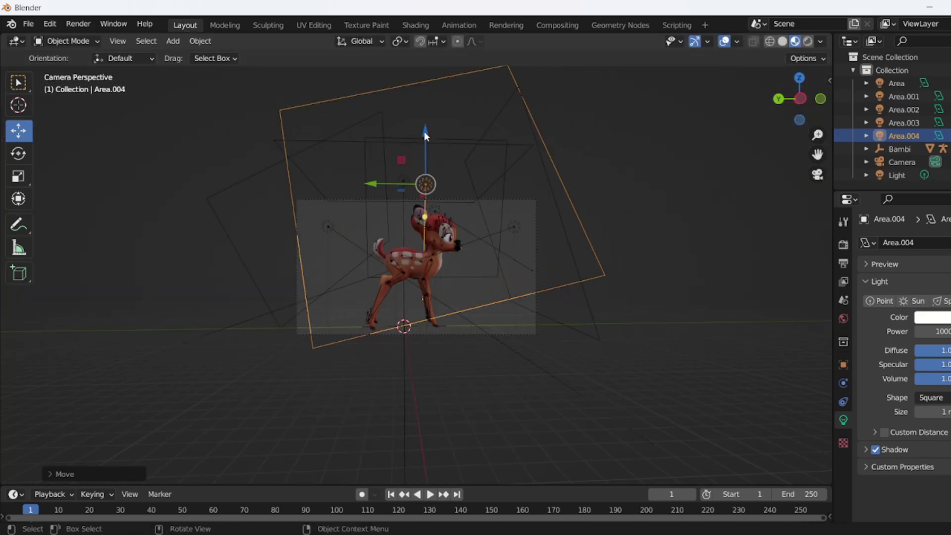
left_click_drag(423, 136, 406, 177)
scroll(759, 269, "up", 1)
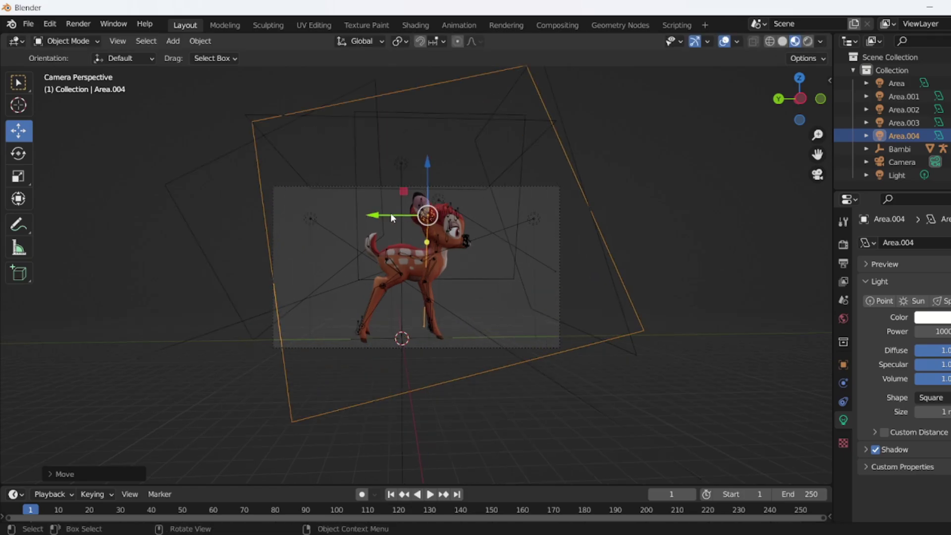
left_click_drag(388, 214, 377, 213)
scroll(638, 264, "up", 1)
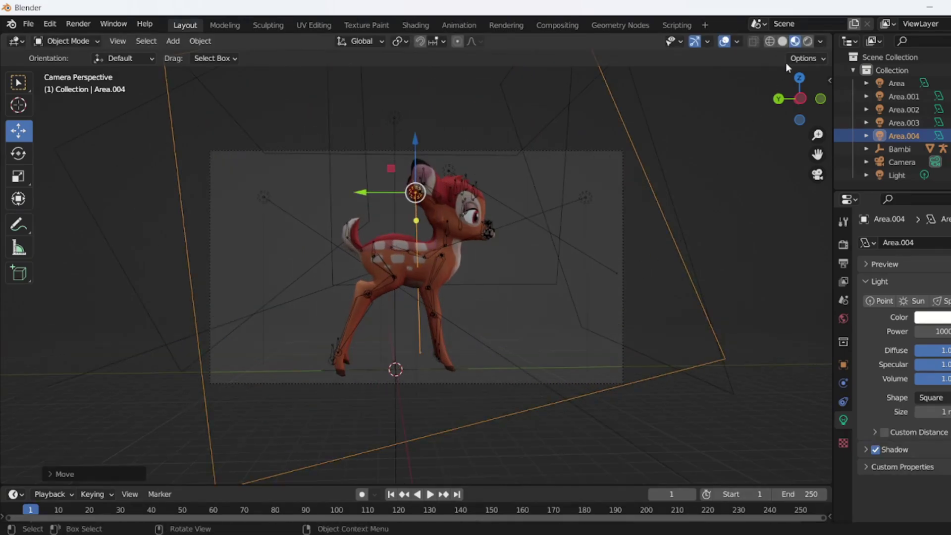
- Preview the fully rendered scene and orbit the view around the deer
left_click(807, 41)
scroll(423, 298, "up", 6)
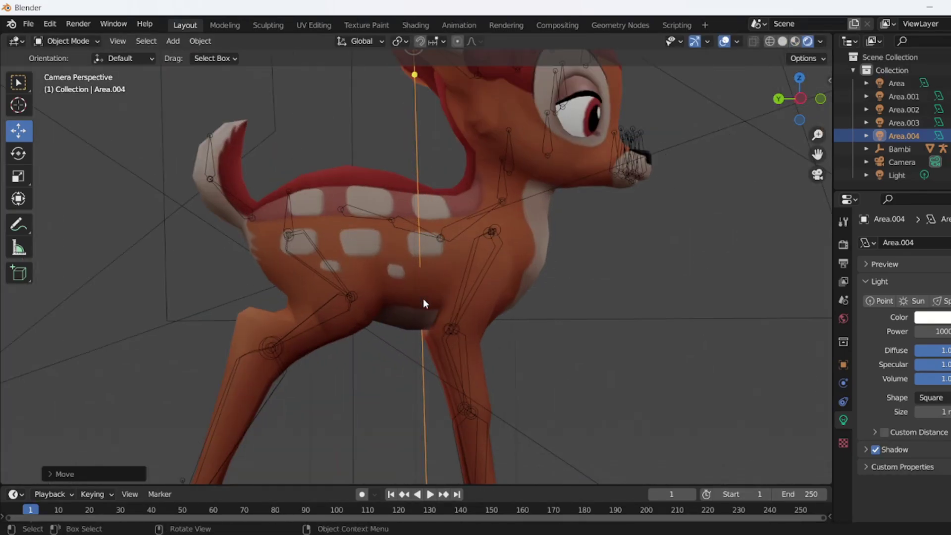
scroll(423, 299, "down", 6)
scroll(423, 298, "up", 1)
scroll(423, 298, "down", 3)
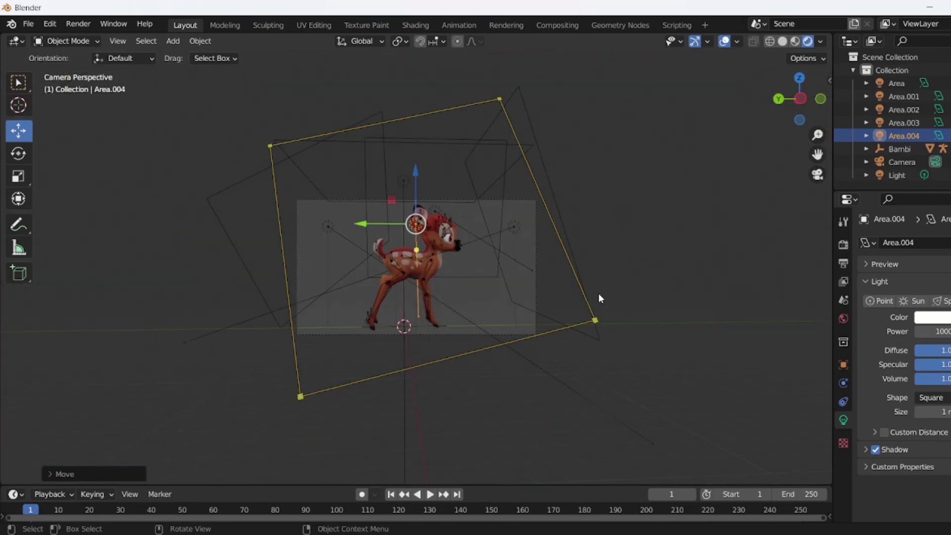
middle_click_drag(598, 295, 128, 309)
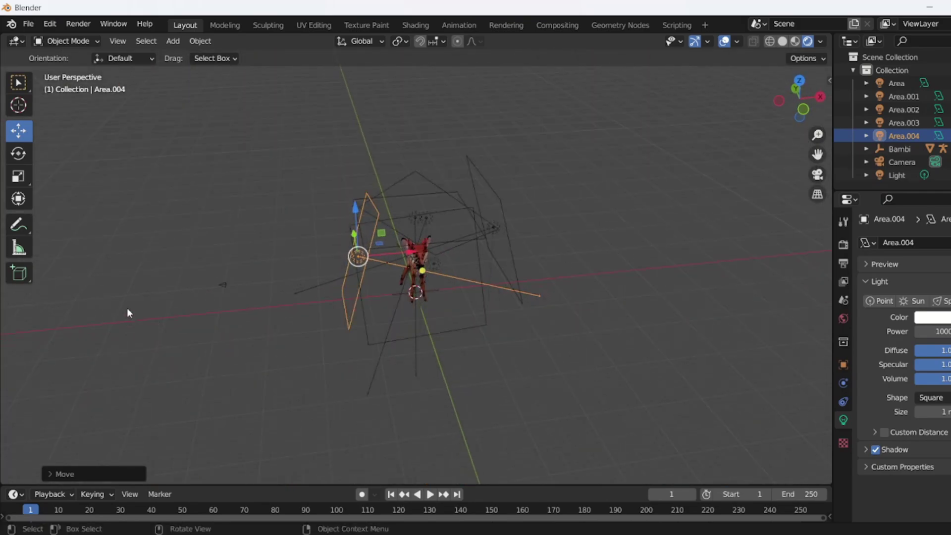
- Turn the camera about 4.5° and reposition it so Bambi sits centred side-on in frame
left_click(222, 289)
middle_click_drag(222, 304, 3, 200)
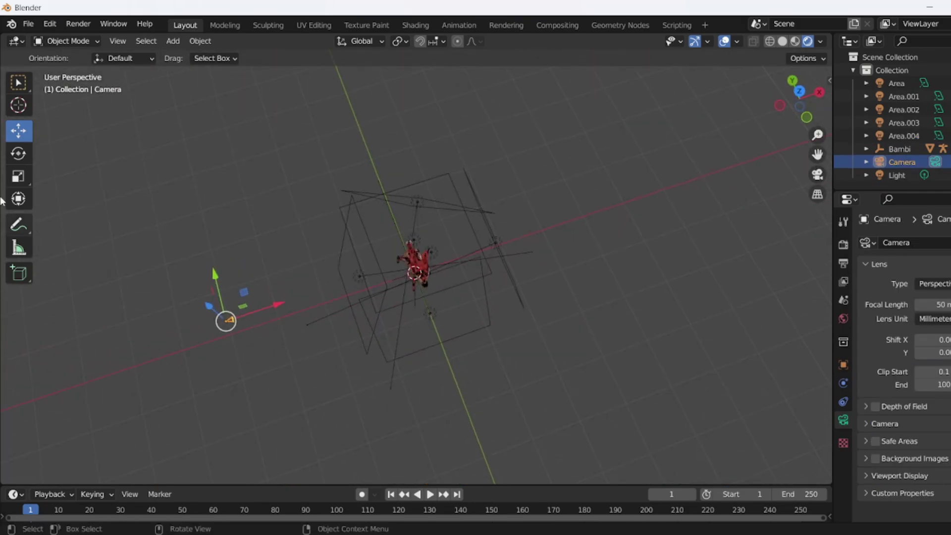
left_click(16, 147)
left_click_drag(269, 355, 268, 342)
left_click(817, 175)
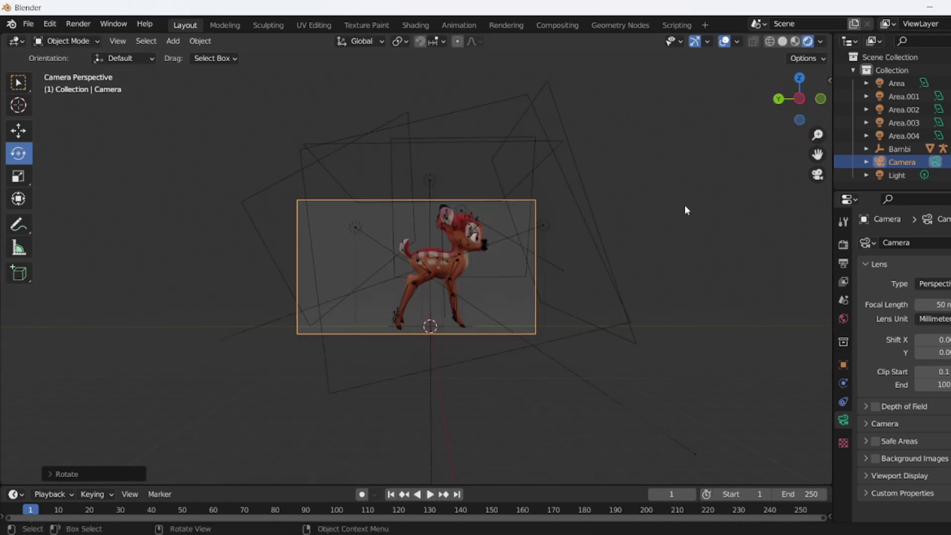
key("g")
left_click(723, 288)
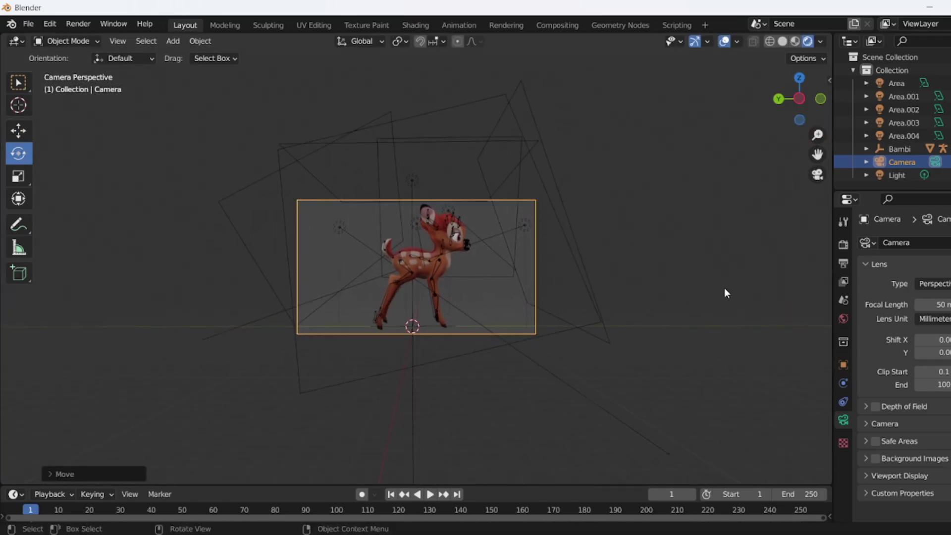
key("Home")
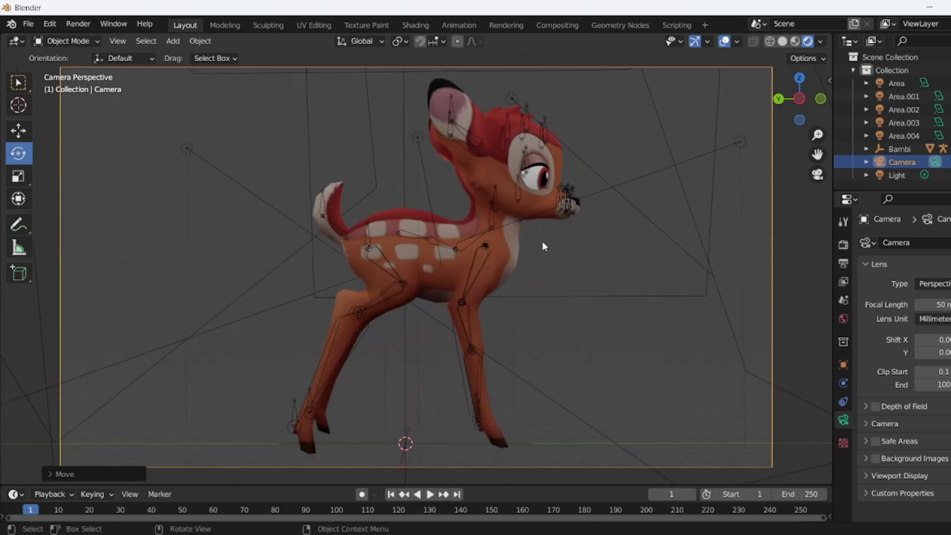
- Nudge the camera slightly and enable Transparent in the Render Properties Film panel
key("g")
left_click(525, 280)
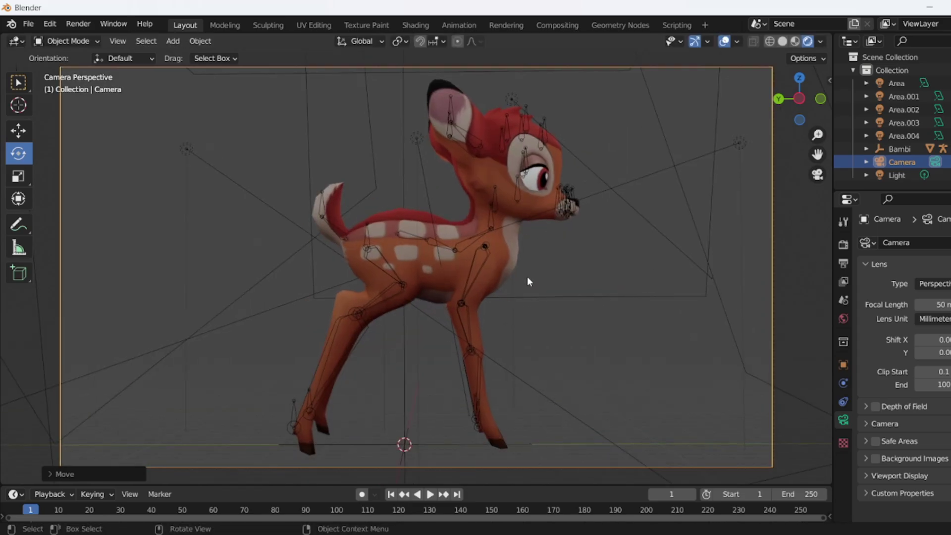
left_click(842, 245)
scroll(880, 425, "down", 5)
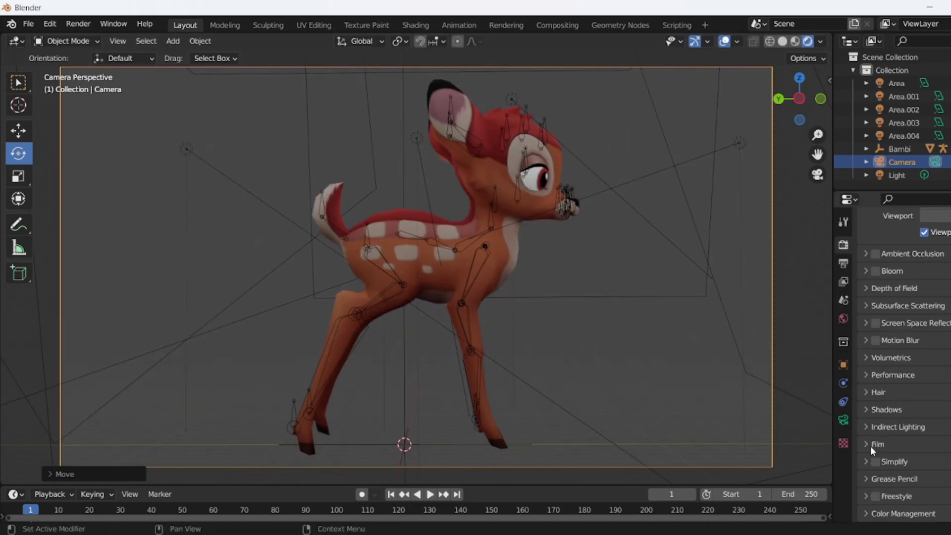
left_click(872, 444)
scroll(886, 445, "down", 2)
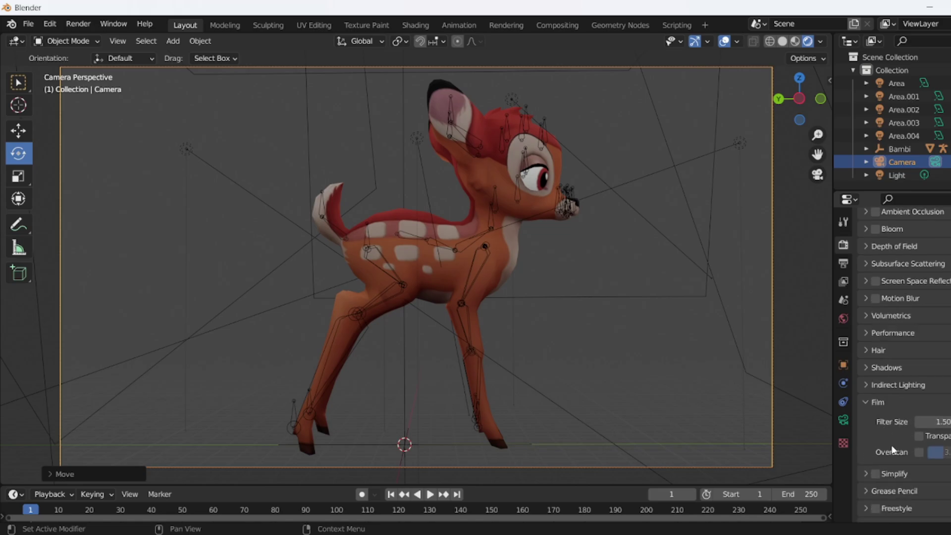
left_click(919, 436)
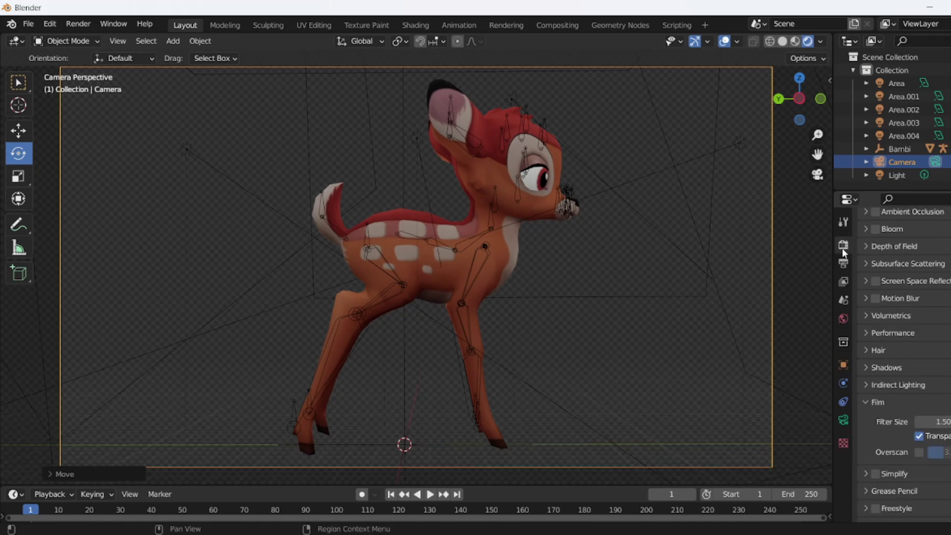
- Set the Film Filter Size to 0.00
left_click(941, 421)
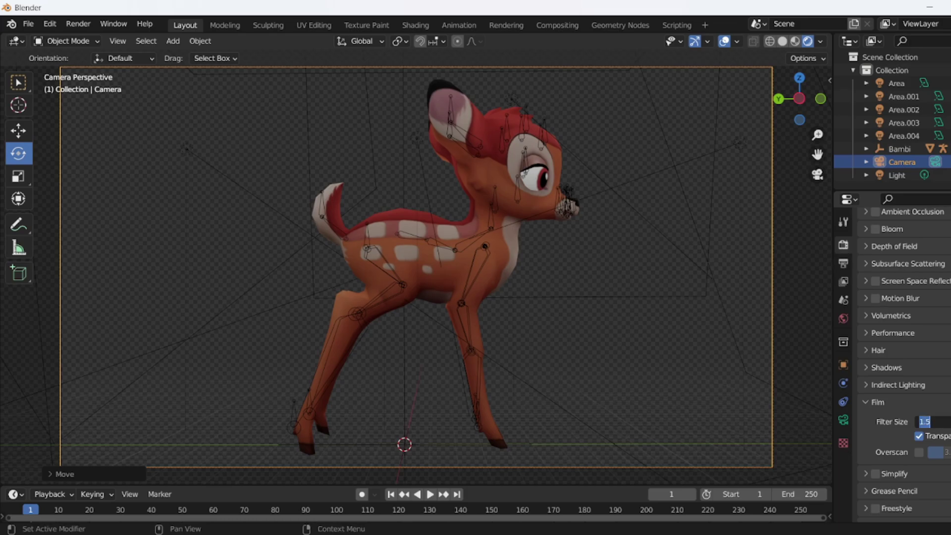
type("0.0")
key("Return")
scroll(417, 360, "up", 4)
scroll(420, 363, "down", 2)
scroll(923, 362, "up", 5)
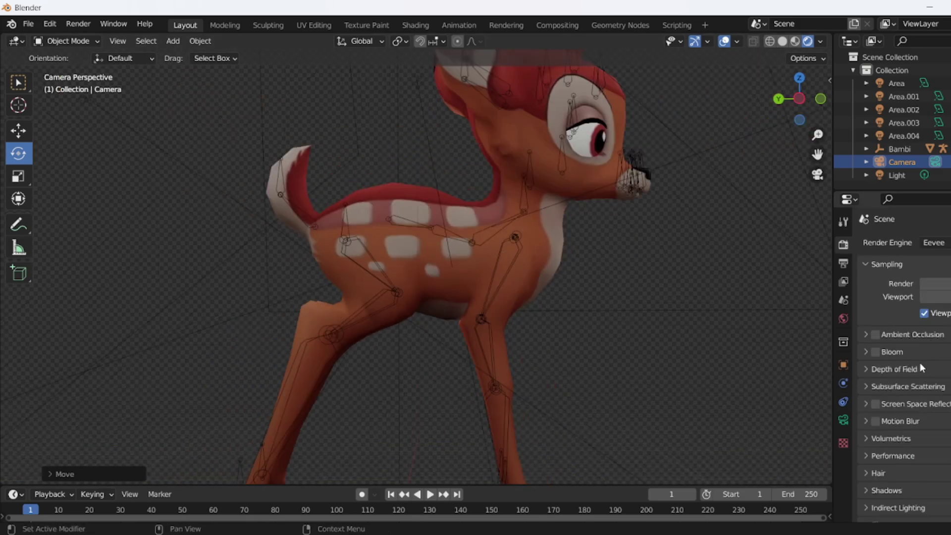
- Set the render resolution to 200 × 200 and fit the square camera frame in view
left_click(843, 263)
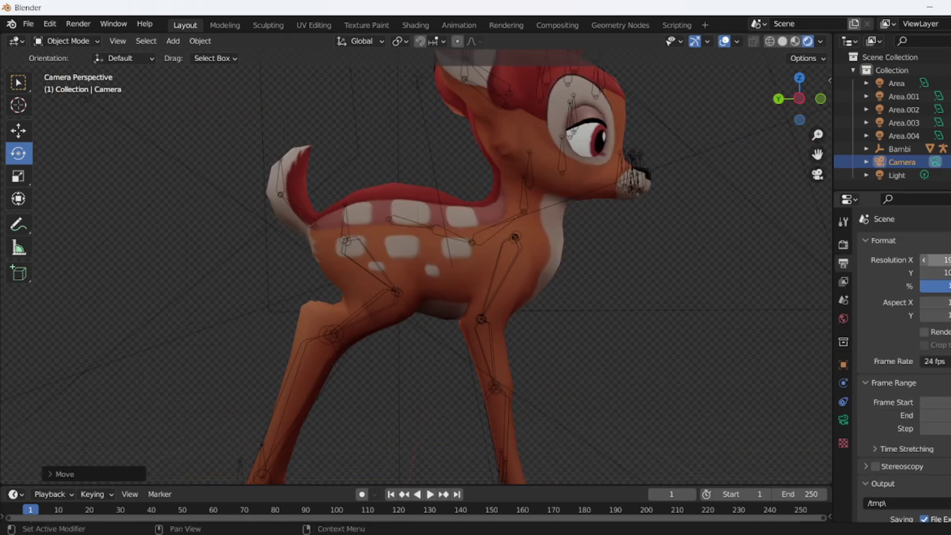
double_click(934, 259)
left_click(845, 265)
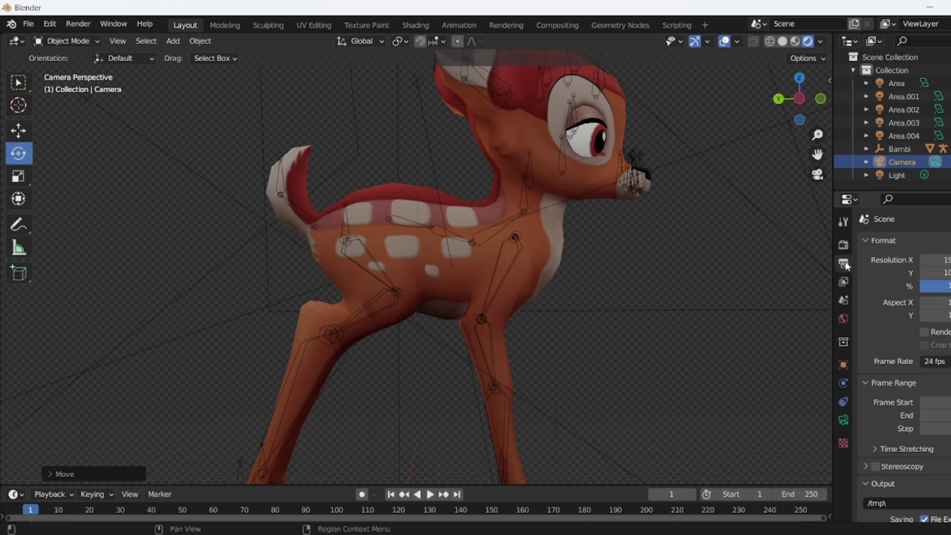
double_click(934, 259)
type("200")
key("Return")
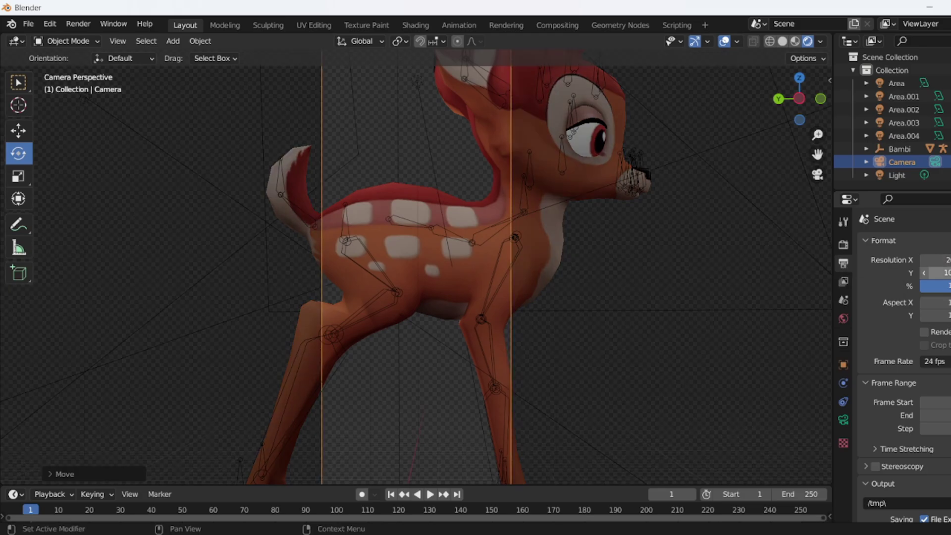
double_click(936, 272)
type("200")
key("Return")
key("Home")
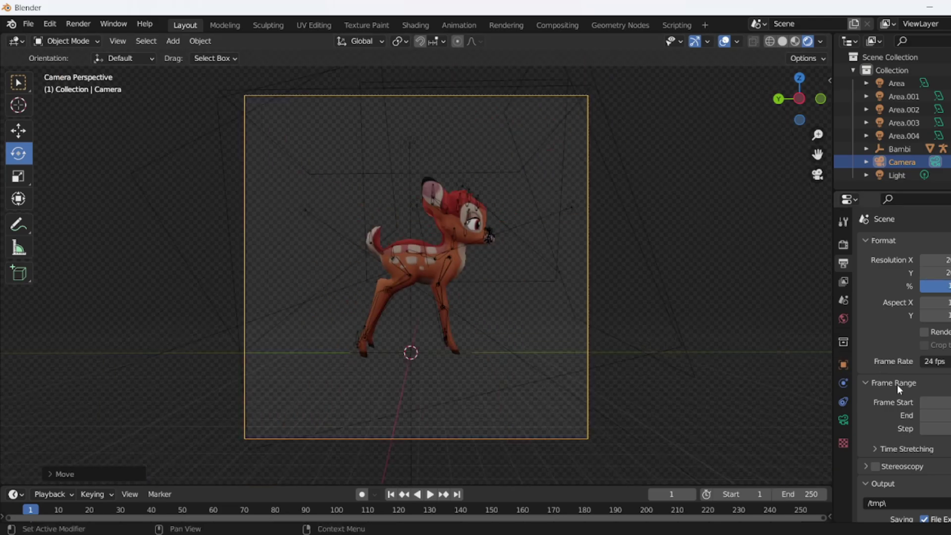
- Set the output path to the Downloads folder
scroll(897, 386, "down", 7)
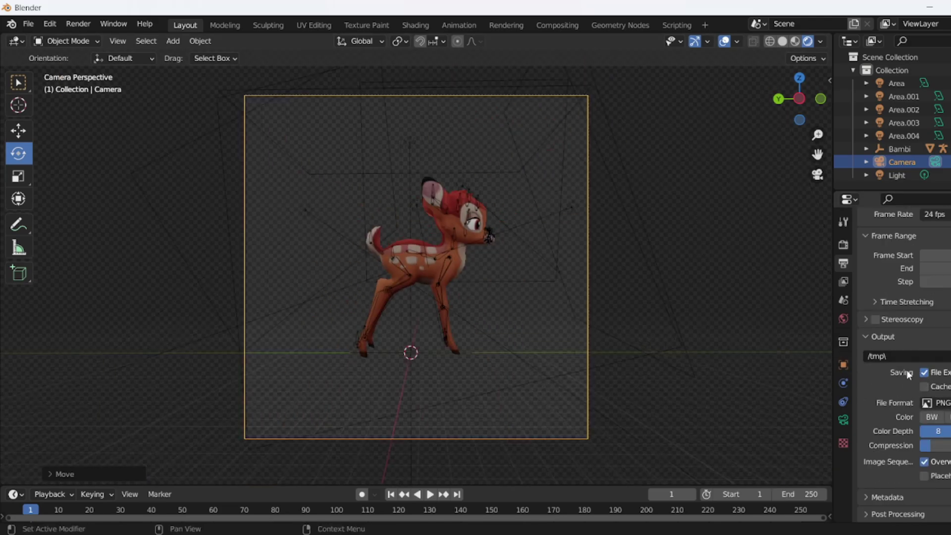
left_click(947, 355)
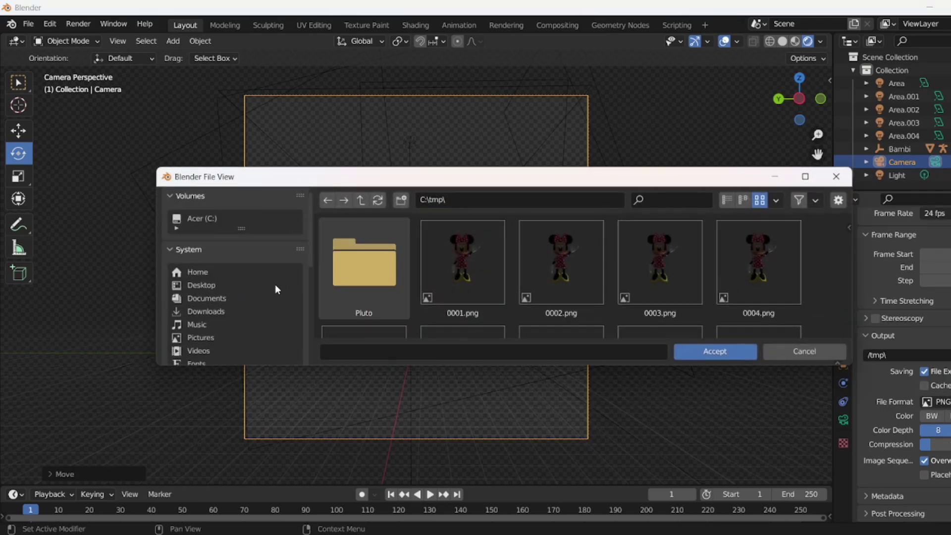
left_click(208, 313)
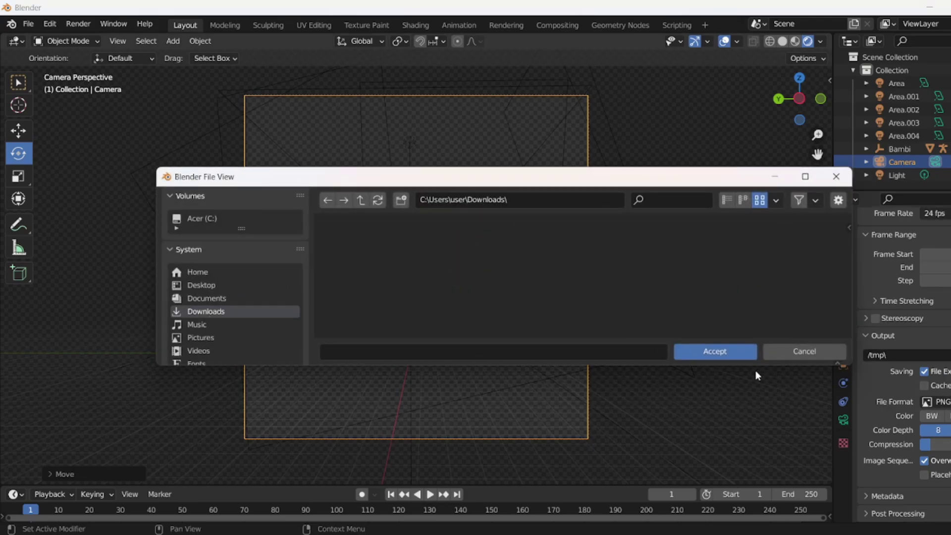
left_click(728, 352)
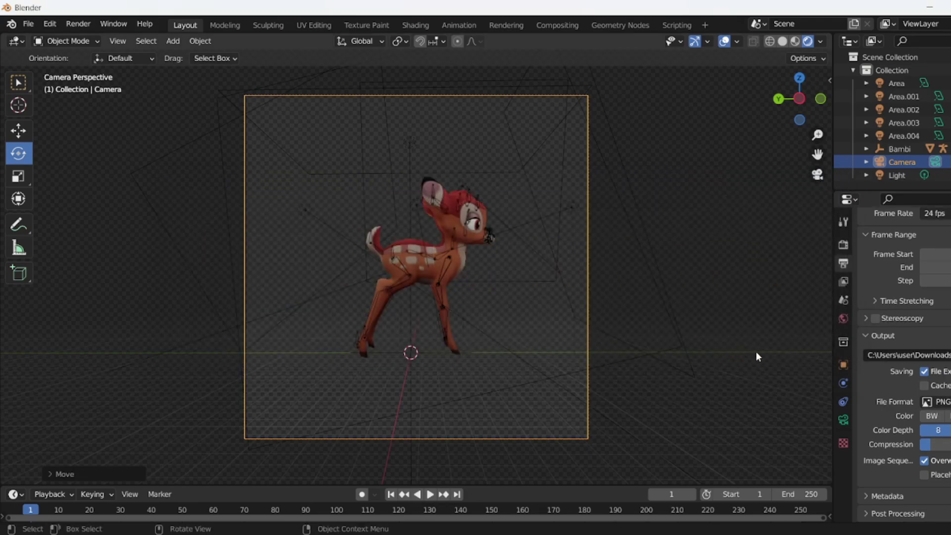
- Render the current frame and resize the render window beside the scene
left_click(71, 26)
left_click(84, 36)
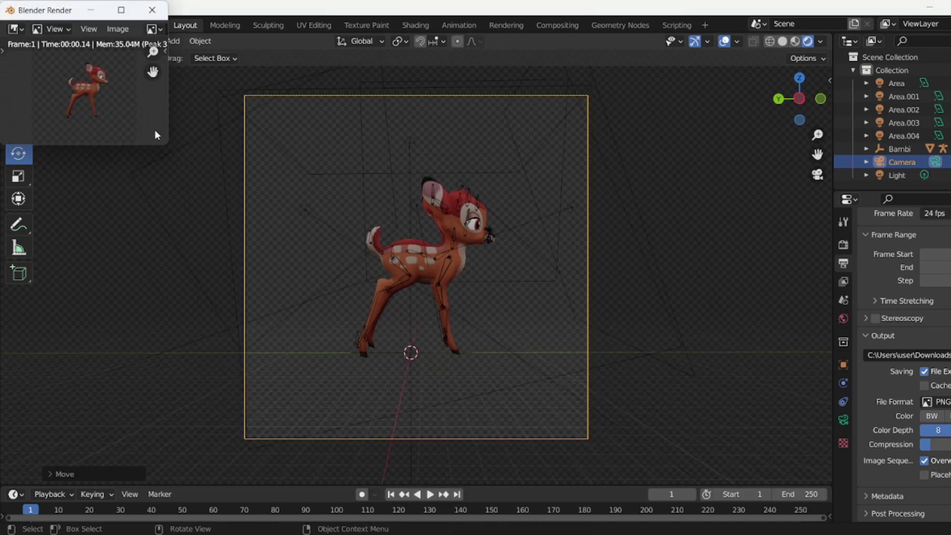
left_click_drag(165, 148, 504, 358)
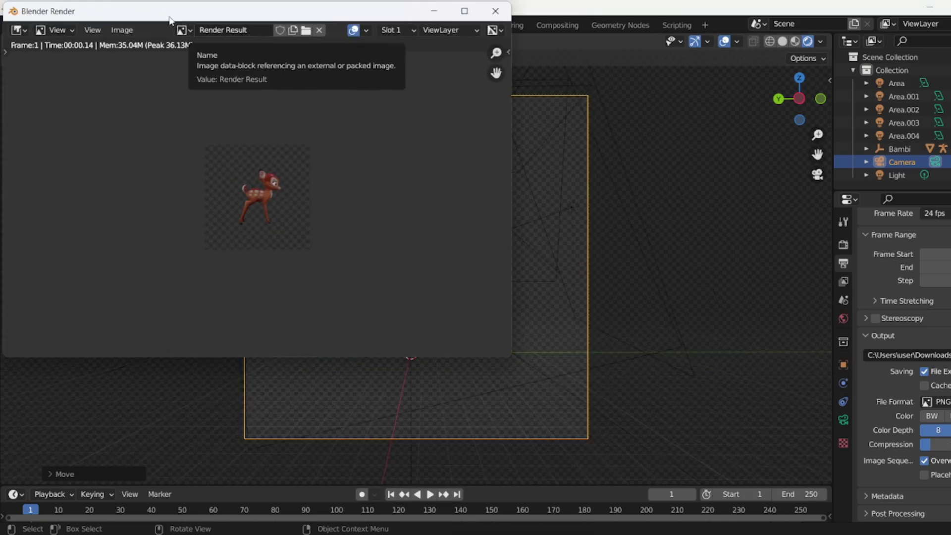
left_click_drag(136, 8, 524, 137)
scroll(617, 279, "up", 6)
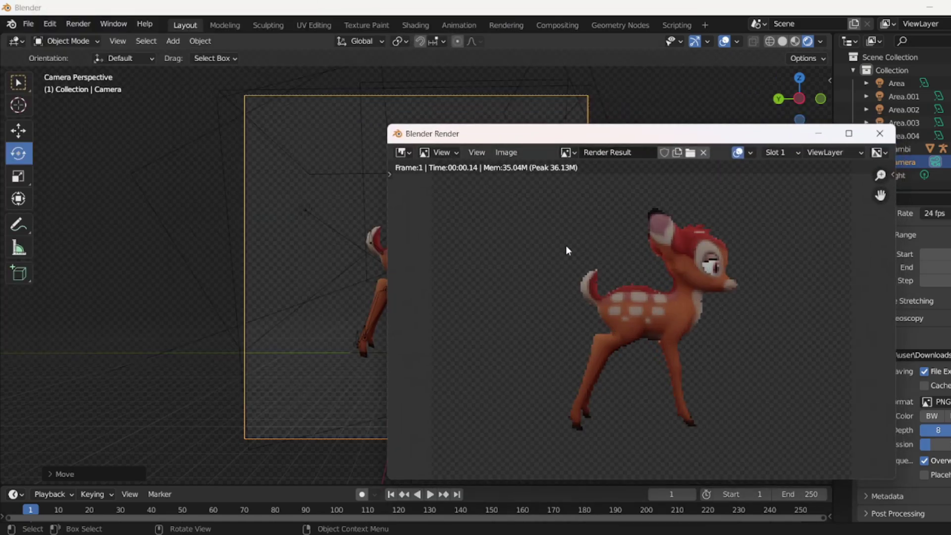
left_click_drag(388, 124, 541, 201)
- Zoom in and out on the pixelated deer render to inspect it
scroll(767, 323, "up", 2)
scroll(709, 356, "down", 4)
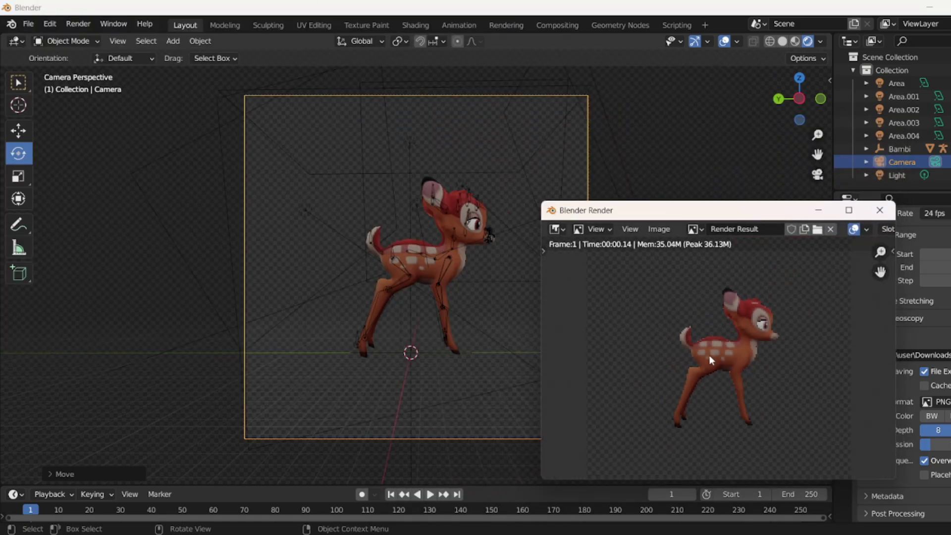
scroll(782, 296, "up", 3)
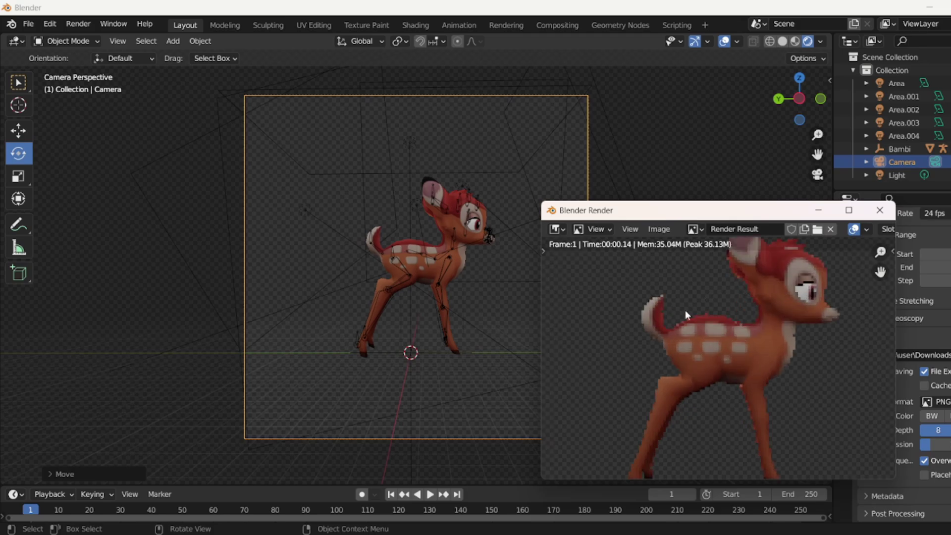
scroll(706, 337, "down", 1)
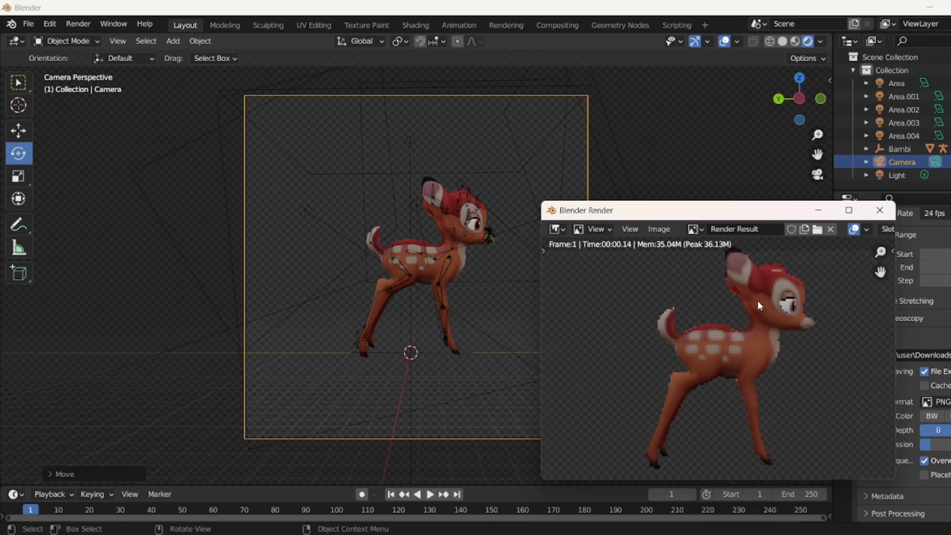
scroll(756, 300, "down", 1)
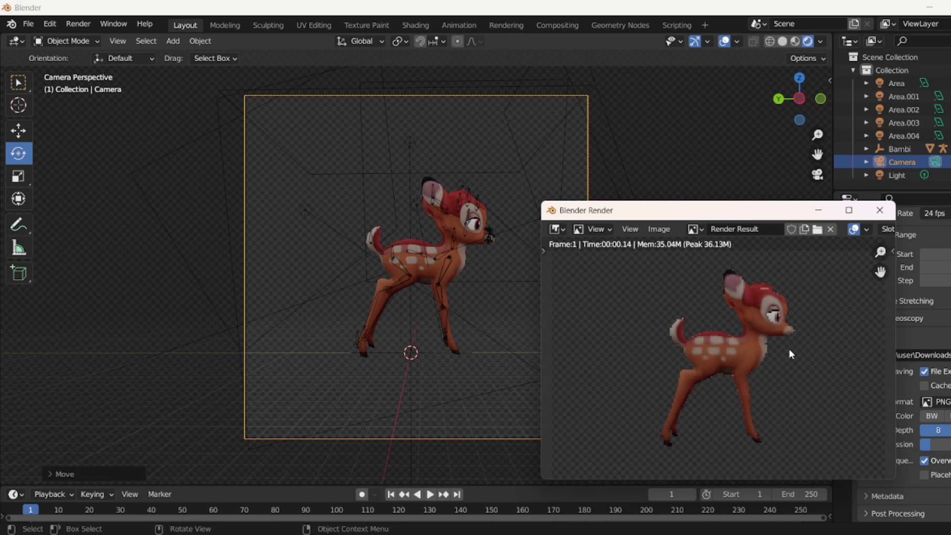
scroll(791, 313, "up", 3)
scroll(754, 336, "down", 3)
scroll(767, 337, "up", 3)
scroll(766, 337, "down", 3)
scroll(782, 299, "up", 4)
scroll(756, 329, "down", 3)
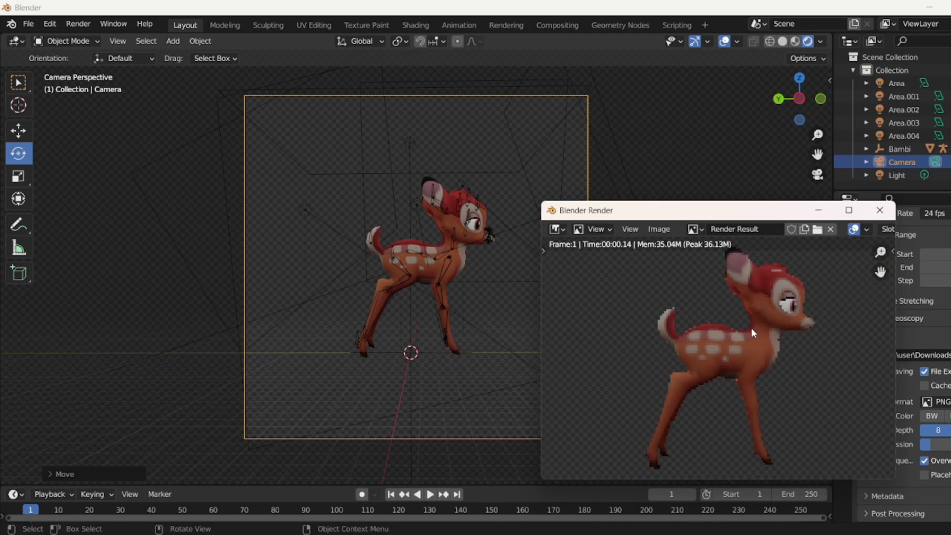
scroll(726, 319, "down", 1)
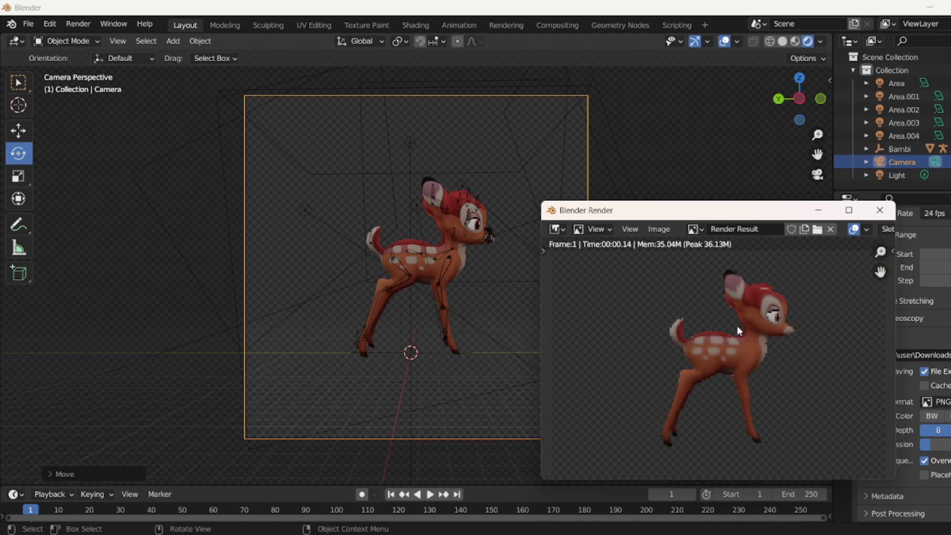
- Save the render through Image > Save As into Downloads as Bambi.png
left_click(658, 228)
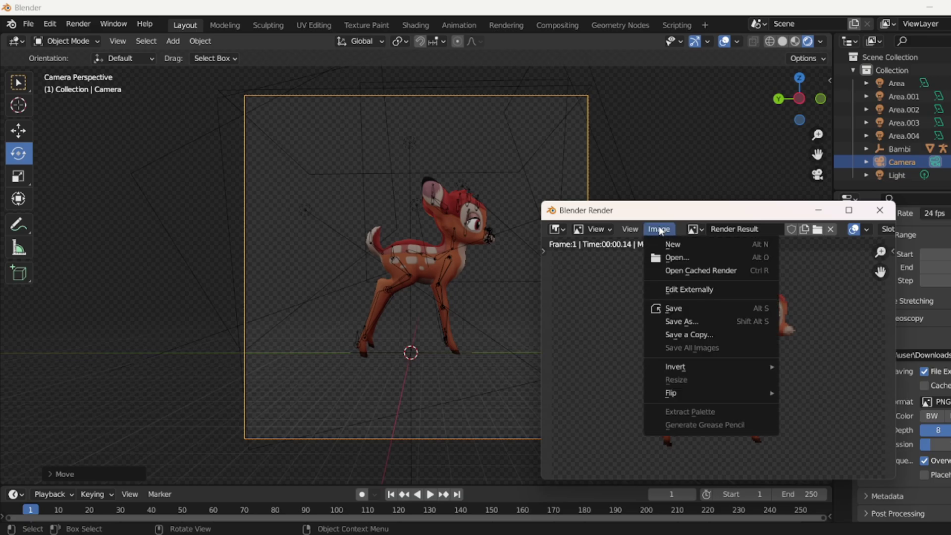
left_click(686, 323)
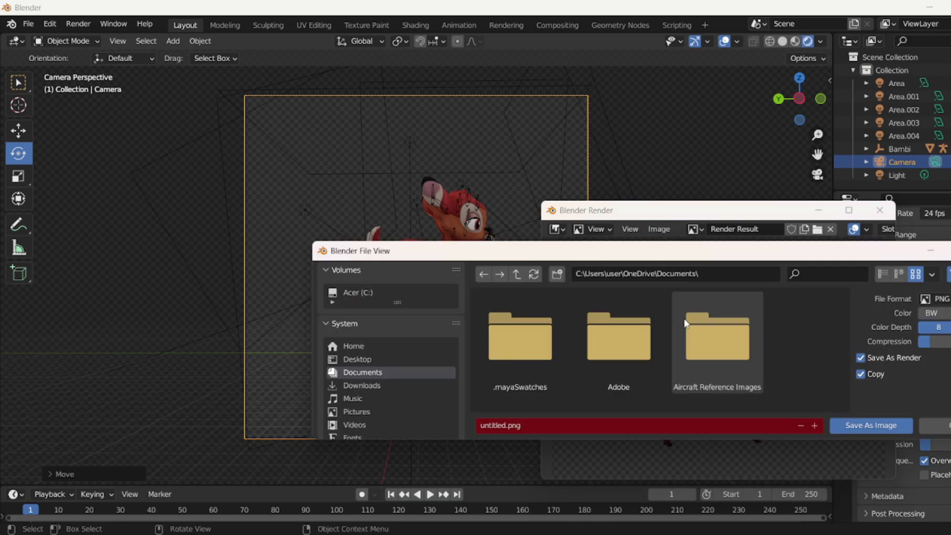
left_click(494, 424)
double_click(494, 424)
left_click(393, 386)
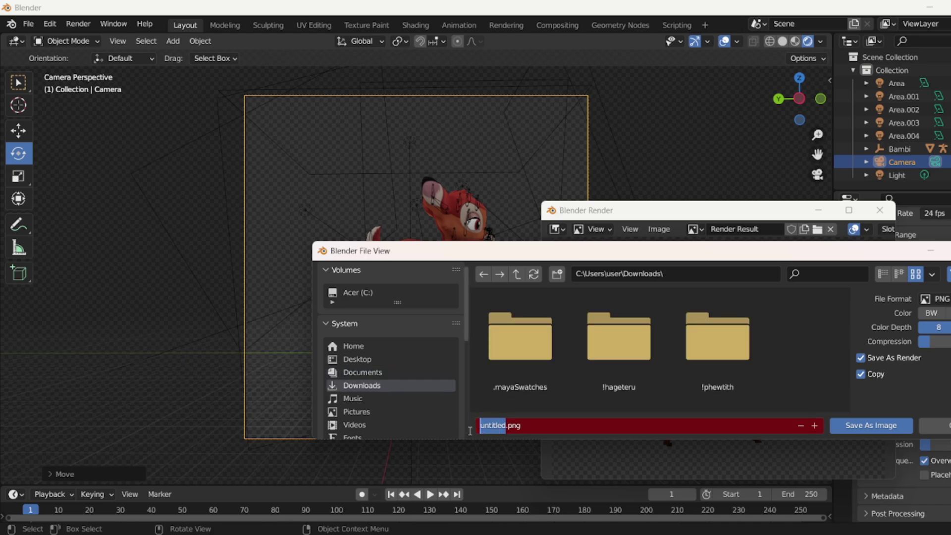
type("Bambi")
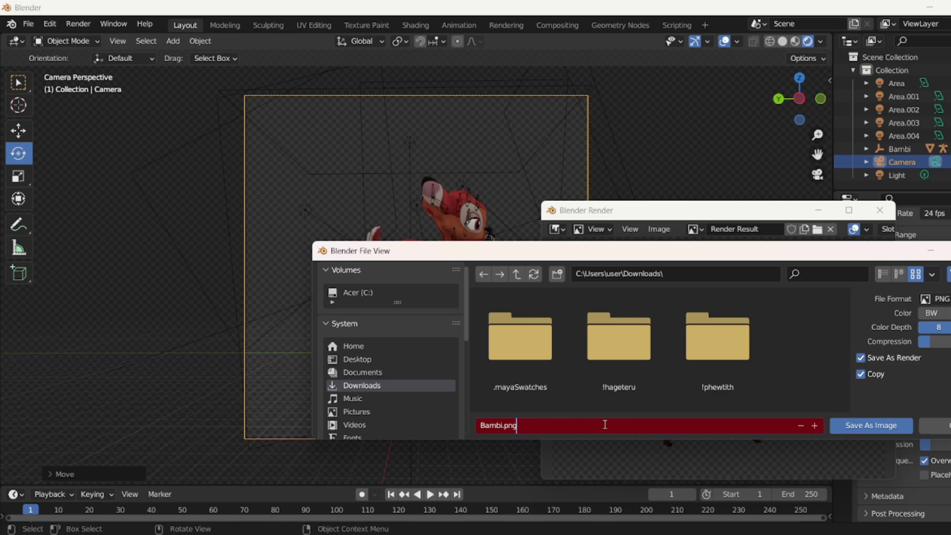
left_click(603, 425)
left_click(858, 425)
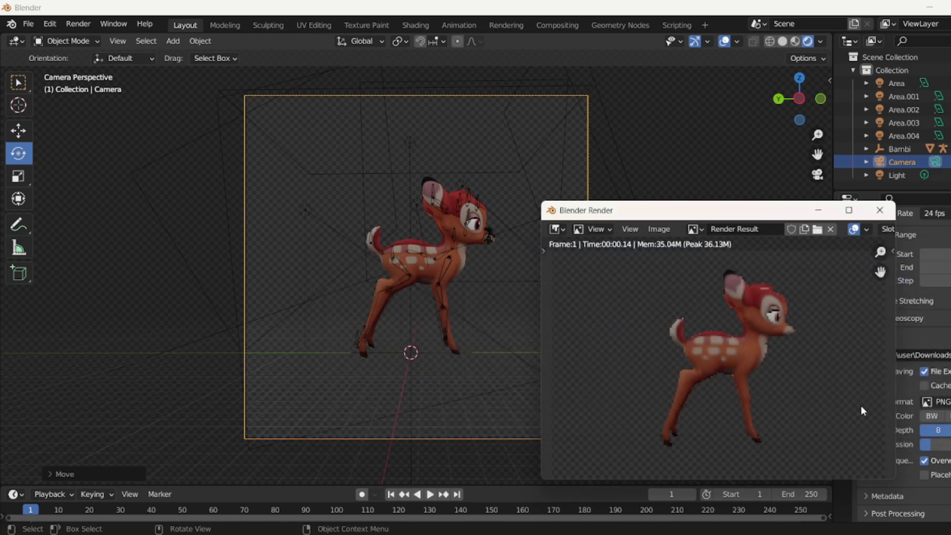